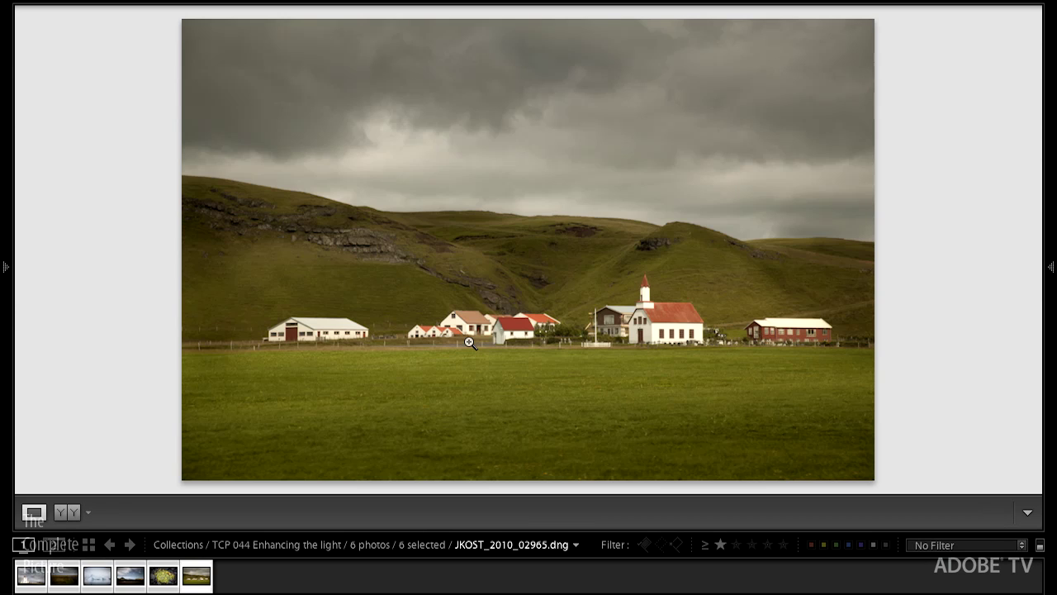
# - Hide the side panels and show the church edit in Before/After Left/Right view
pyautogui.press('Tab')
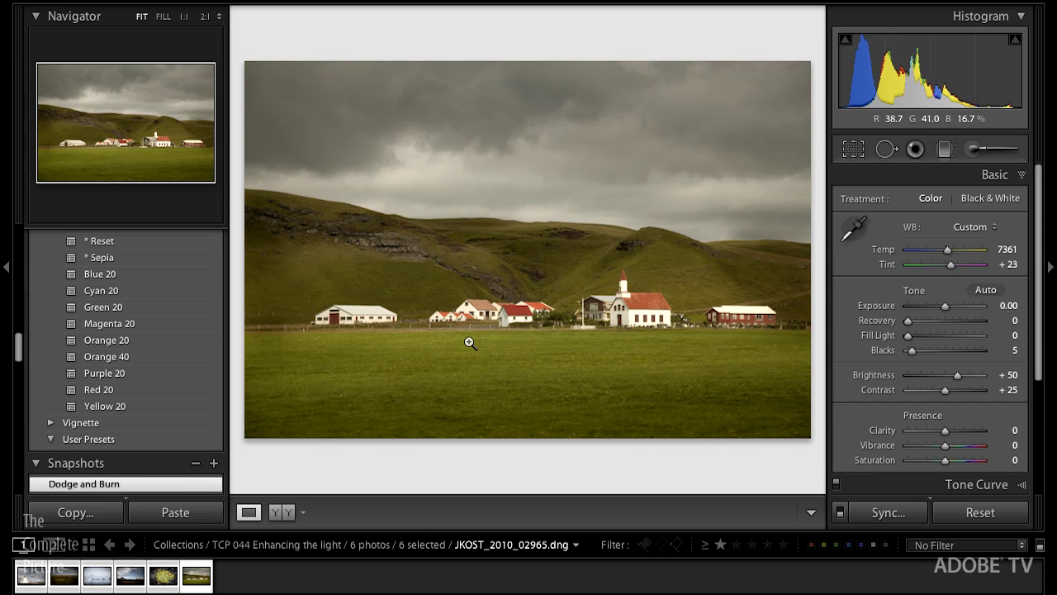
pyautogui.press('Tab')
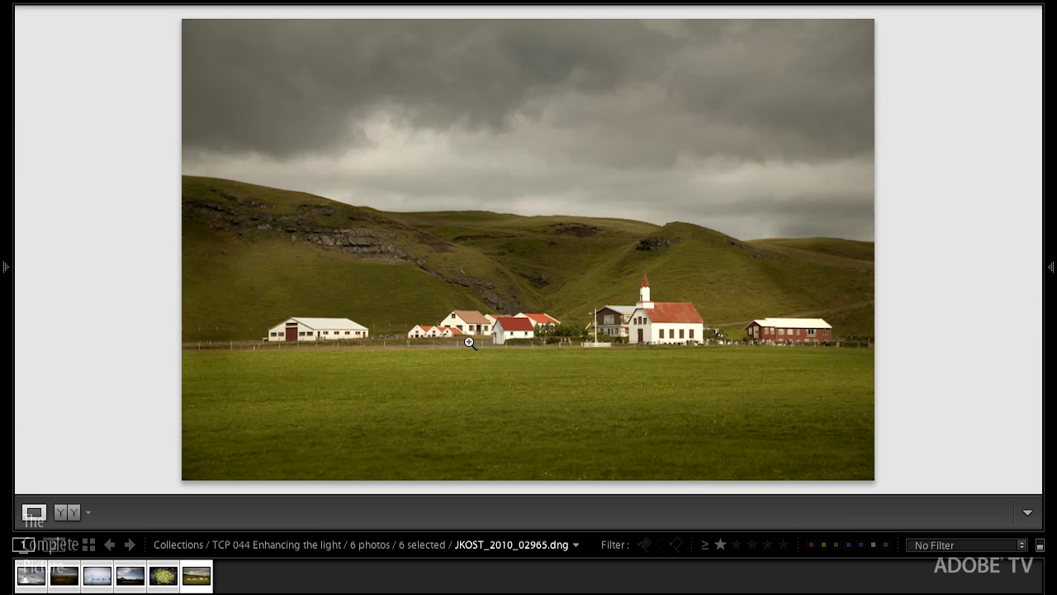
pyautogui.press('y')
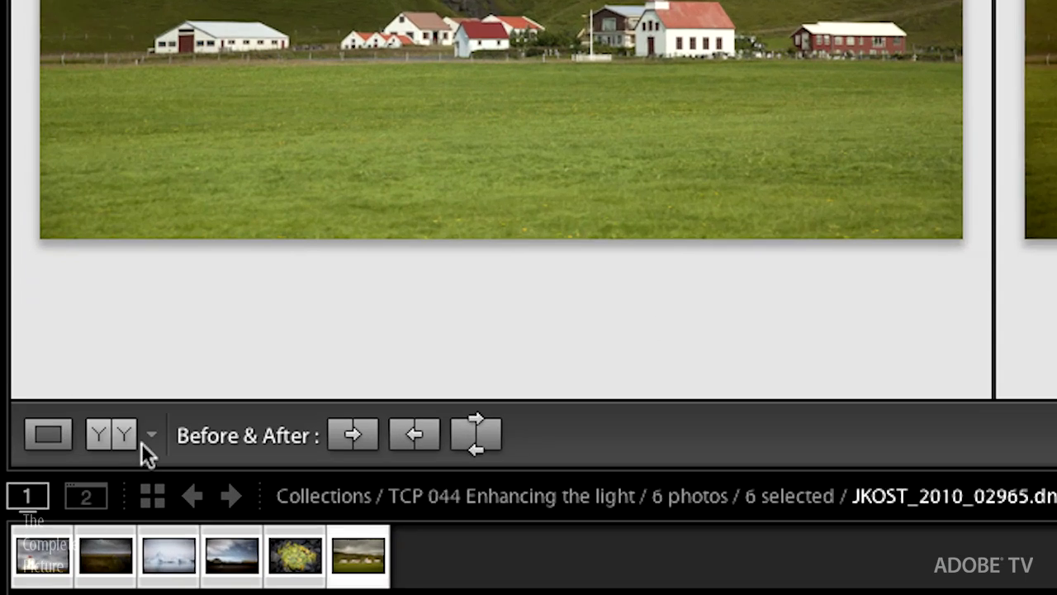
pyautogui.click(88, 512)
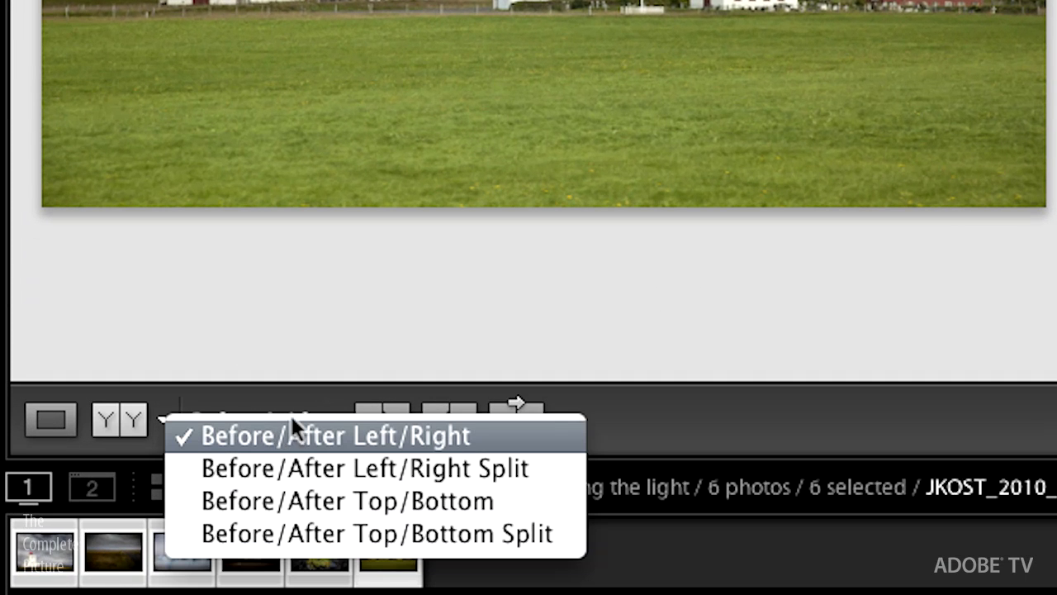
pyautogui.click(312, 393)
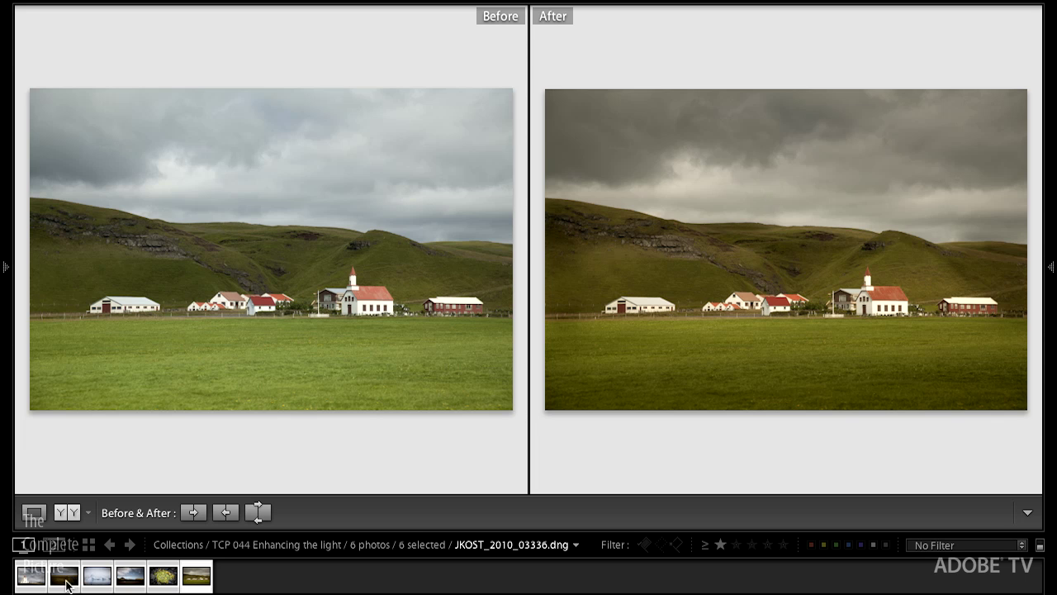
# - Step through the Before/After comparisons of the lighthouse, road, iceberg and mountain landscape photos
pyautogui.click(30, 583)
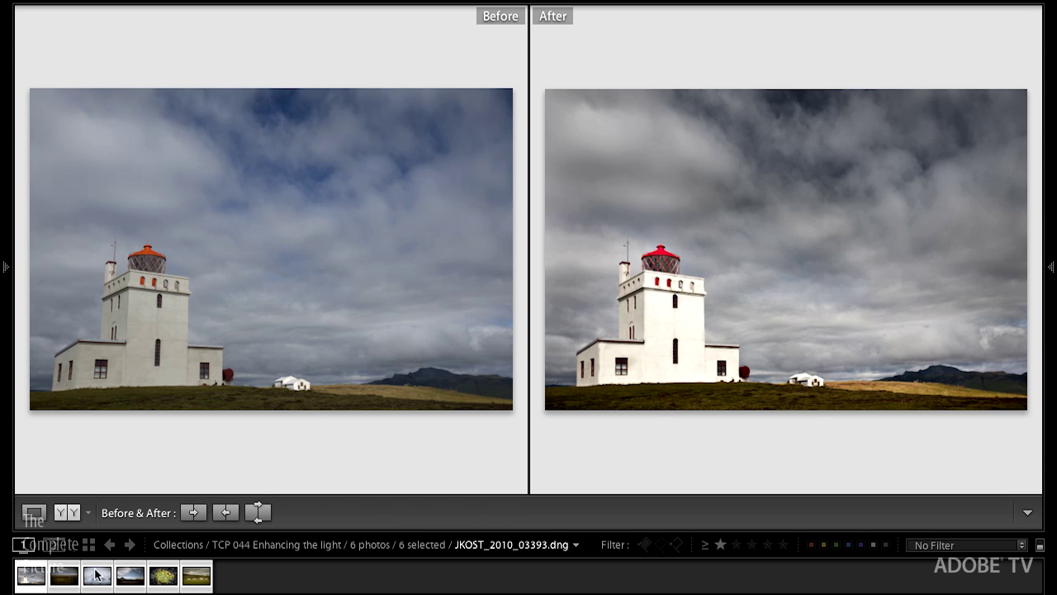
pyautogui.click(62, 582)
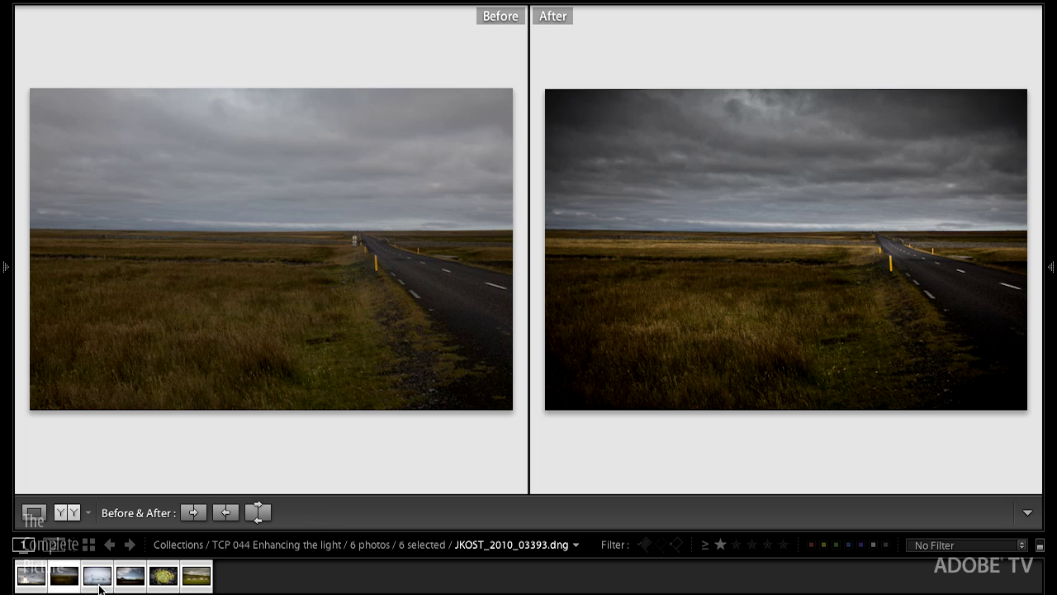
pyautogui.click(99, 584)
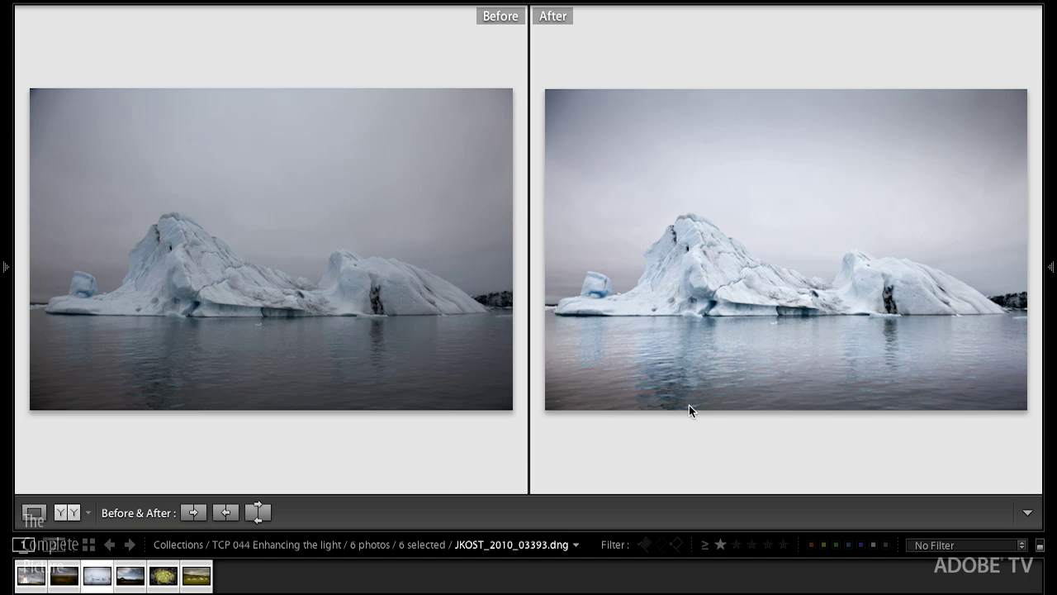
pyautogui.click(132, 583)
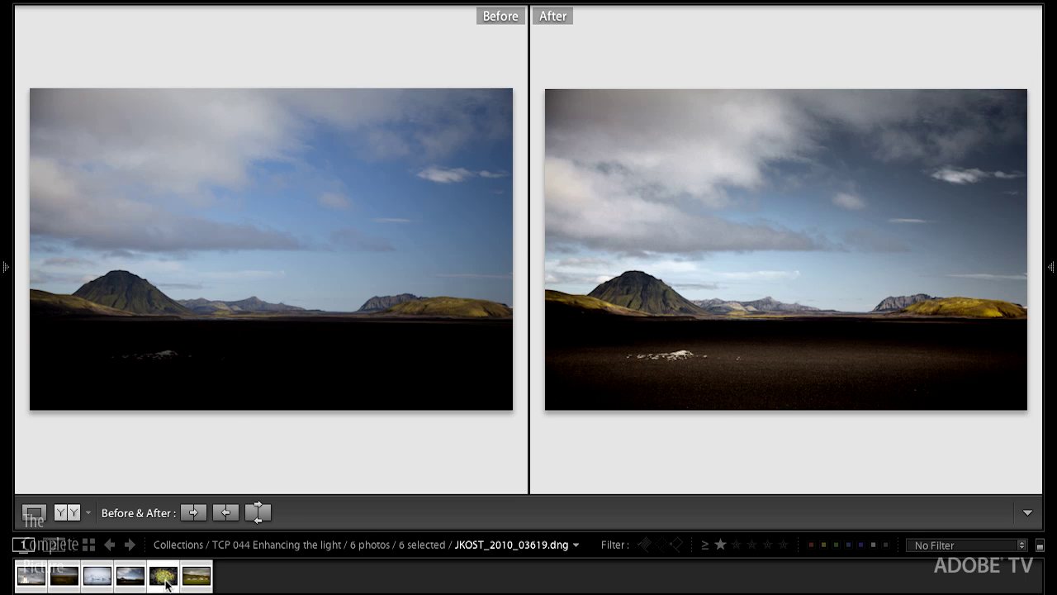
# - Compare the plant edit, then return to the lighthouse photo in single-photo view
pyautogui.click(165, 579)
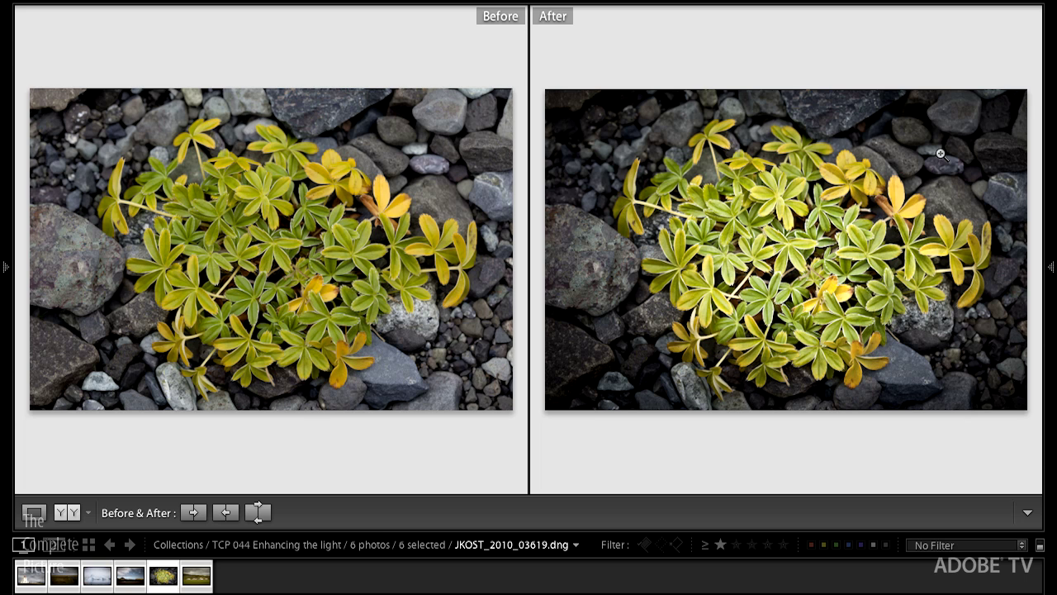
pyautogui.click(30, 580)
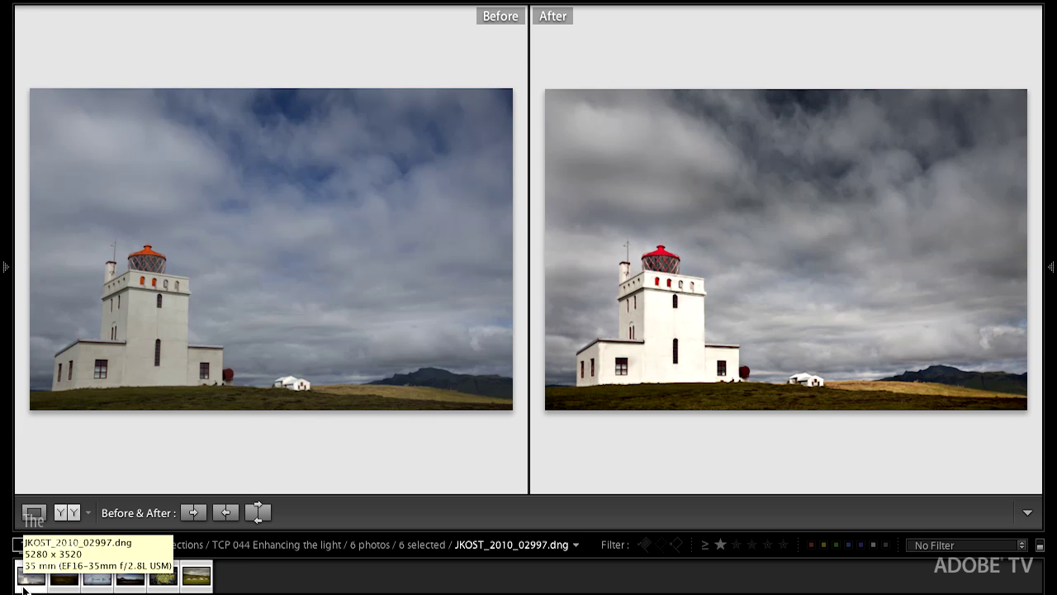
pyautogui.press('y')
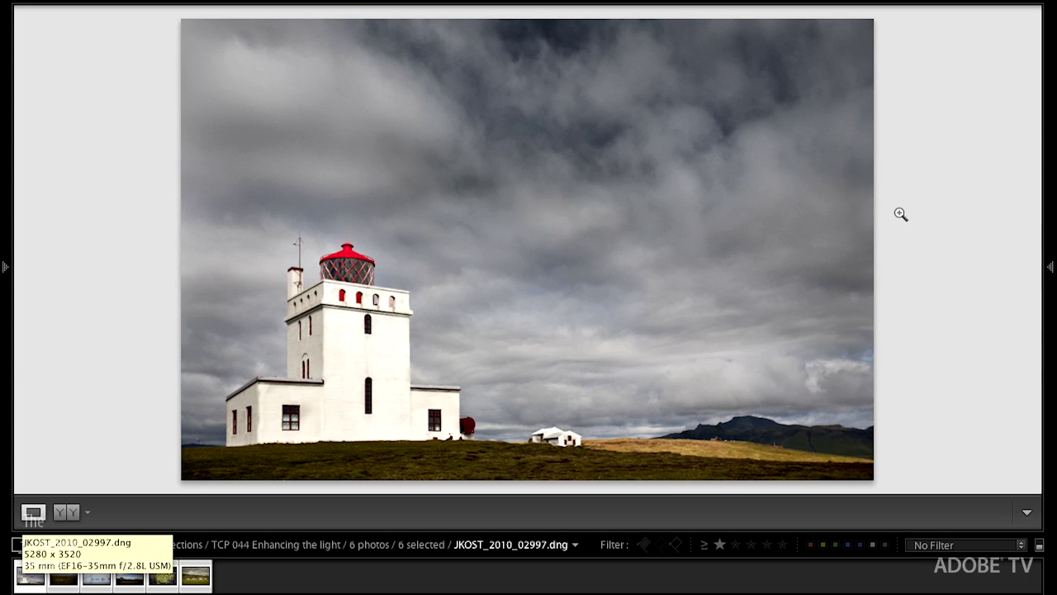
# - Reset the lighthouse photo to its original settings and expand the Lens Corrections panel
pyautogui.press('Tab')
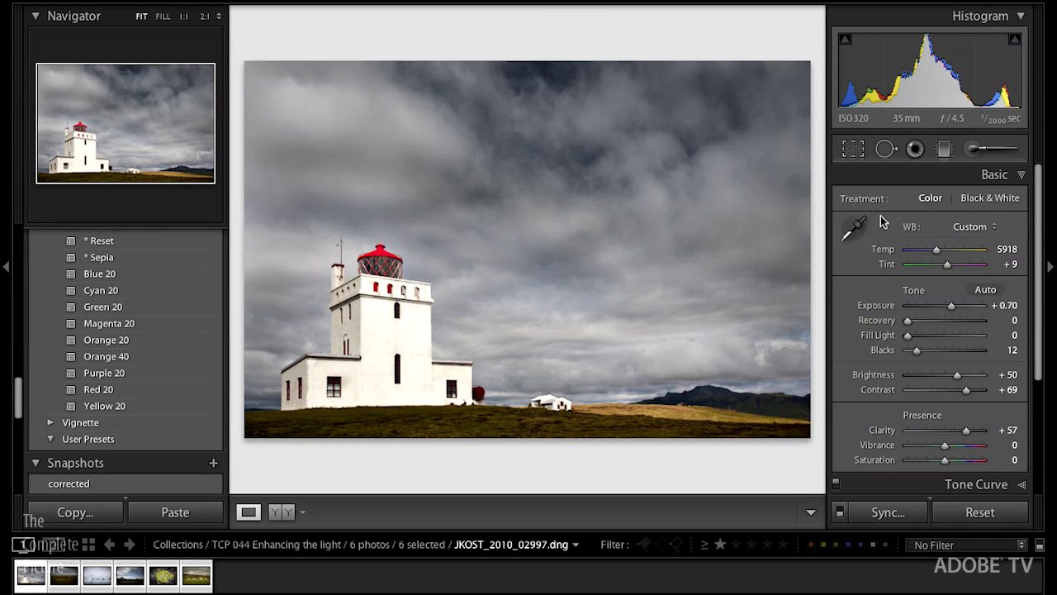
pyautogui.click(7, 271)
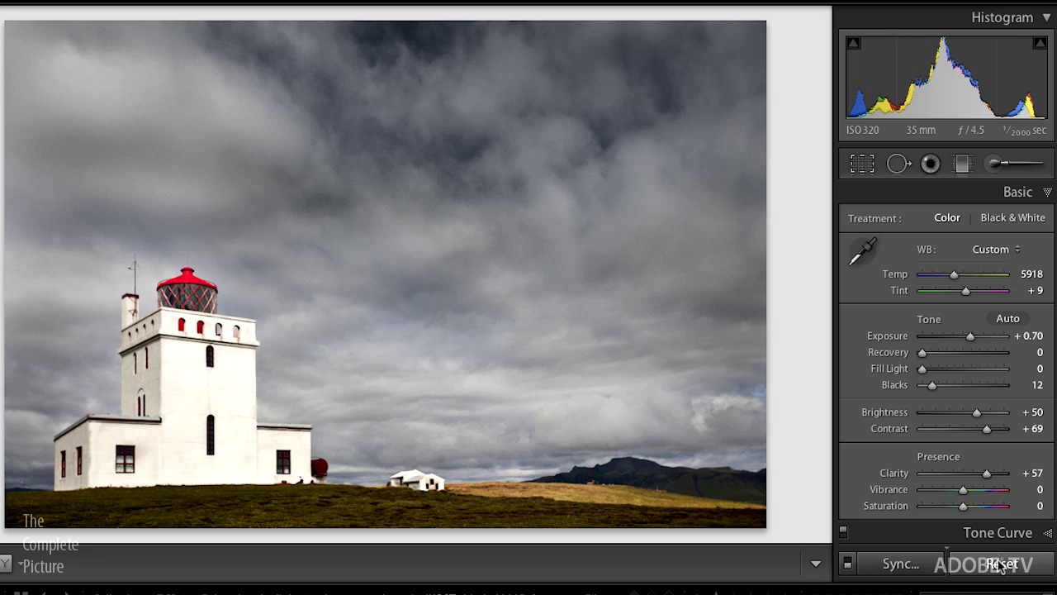
pyautogui.click(984, 564)
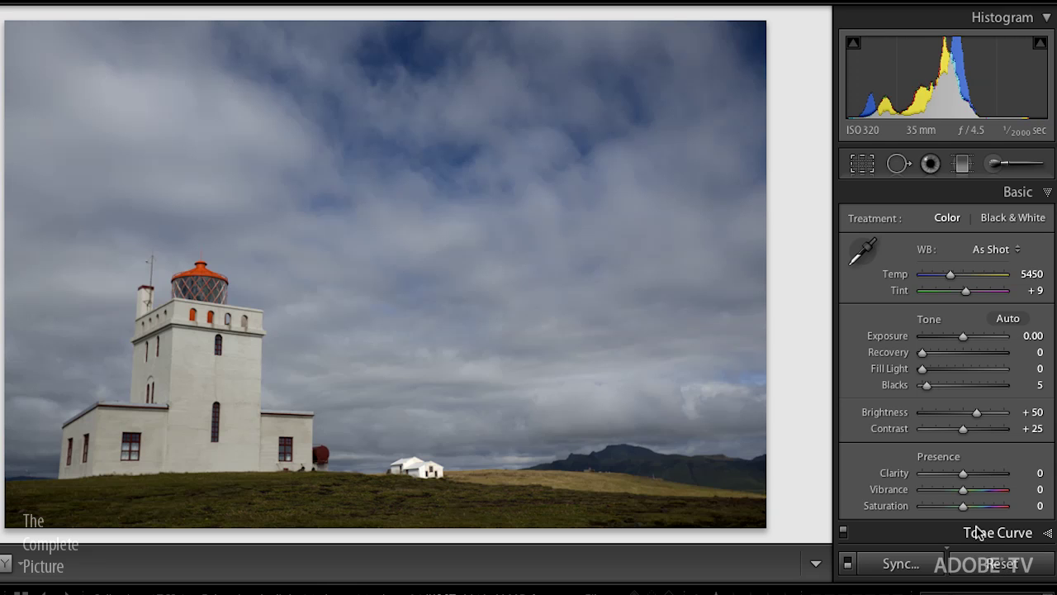
pyautogui.scroll(-5, 993, 461)
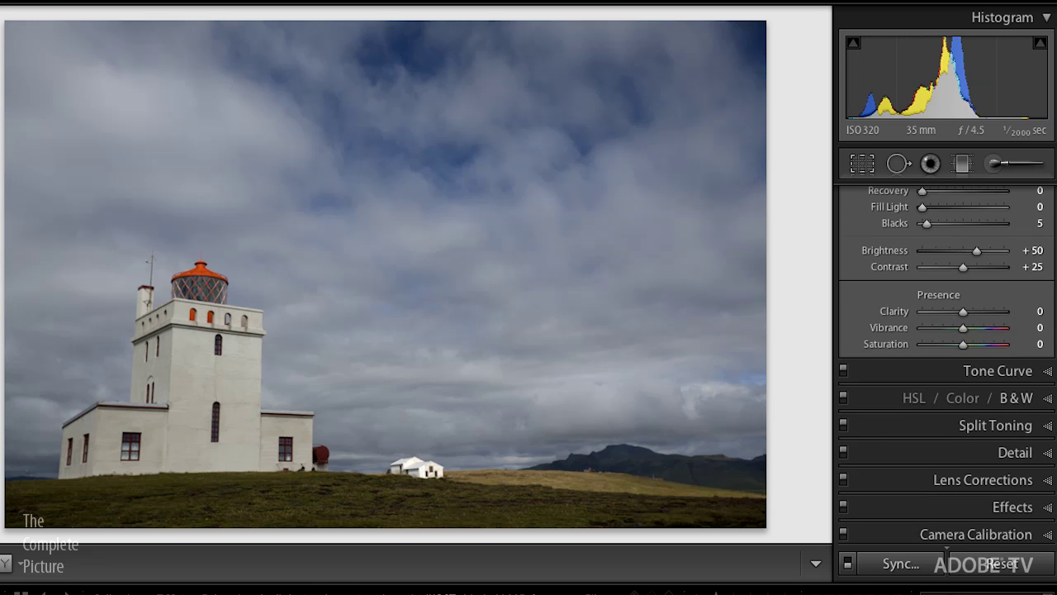
pyautogui.click(992, 456)
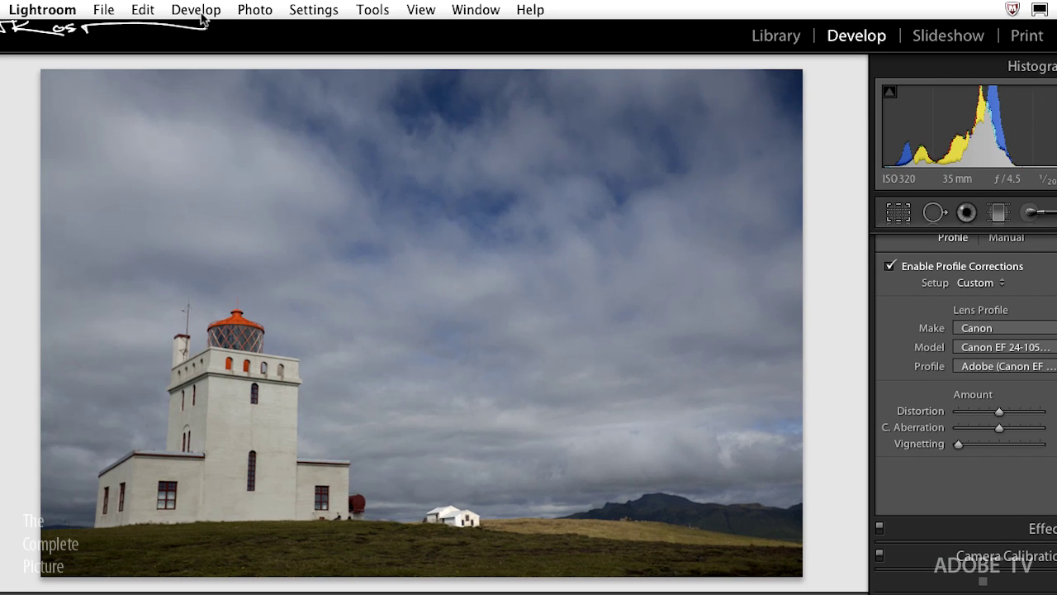
pyautogui.click(204, 10)
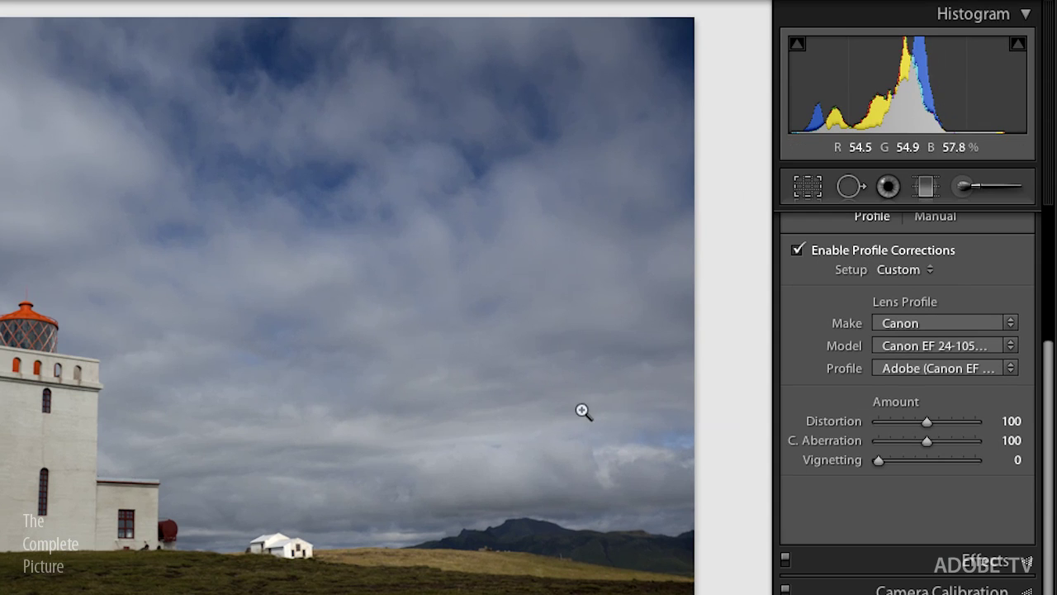
# - Apply a manual Vertical transform of -24 with Constrain Crop to the lighthouse
pyautogui.click(940, 218)
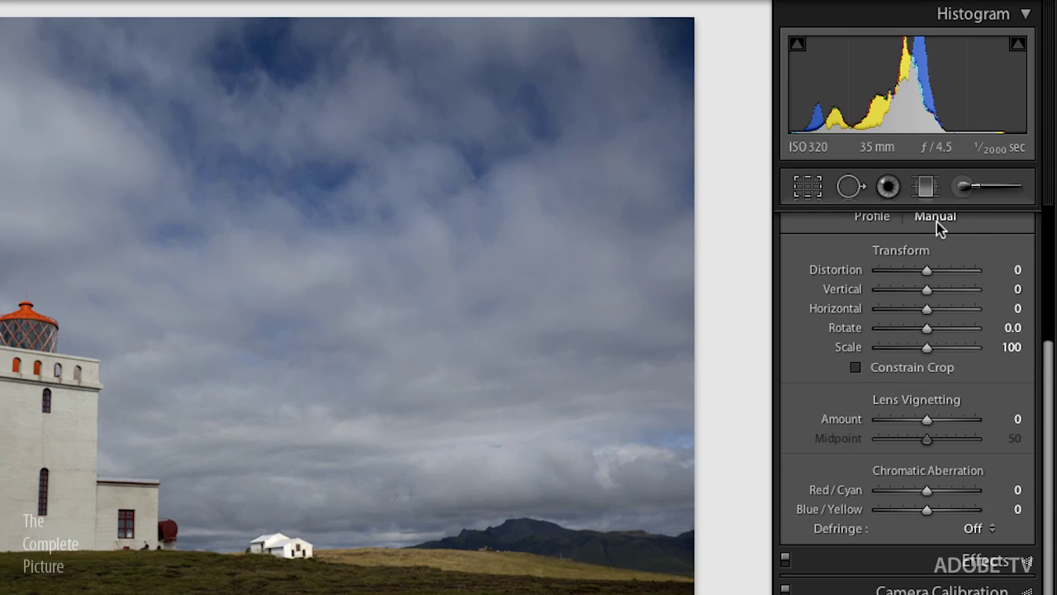
pyautogui.scroll(1, 1047, 355)
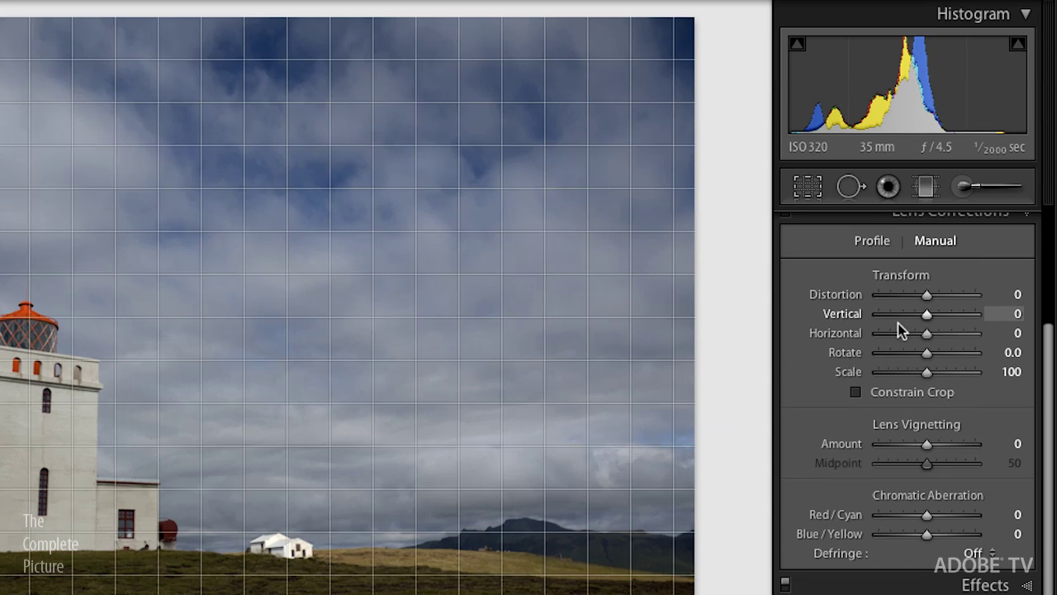
pyautogui.moveTo(927, 315); pyautogui.dragTo(914, 316)
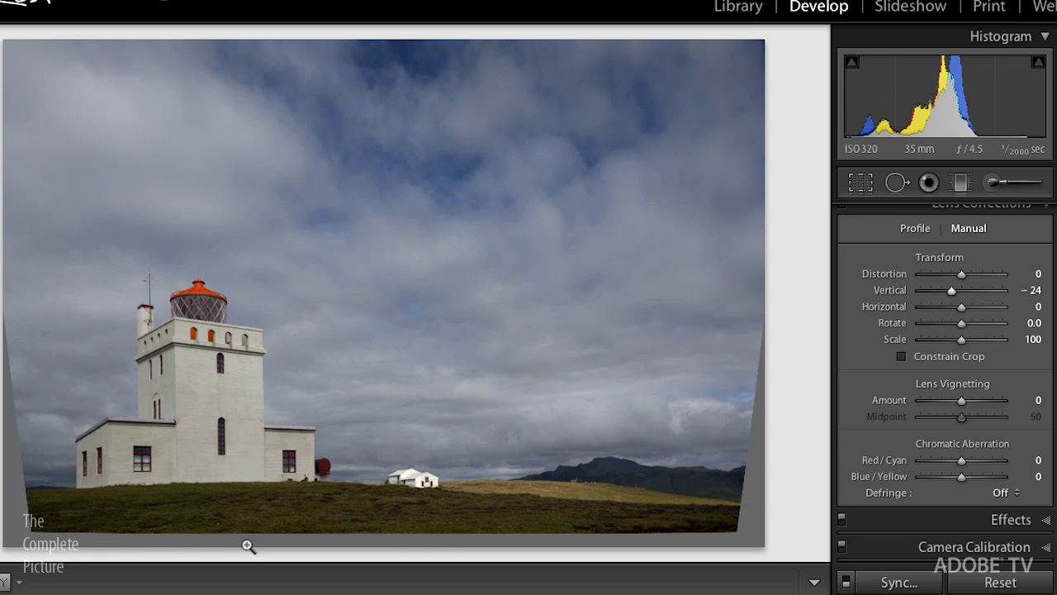
pyautogui.click(902, 357)
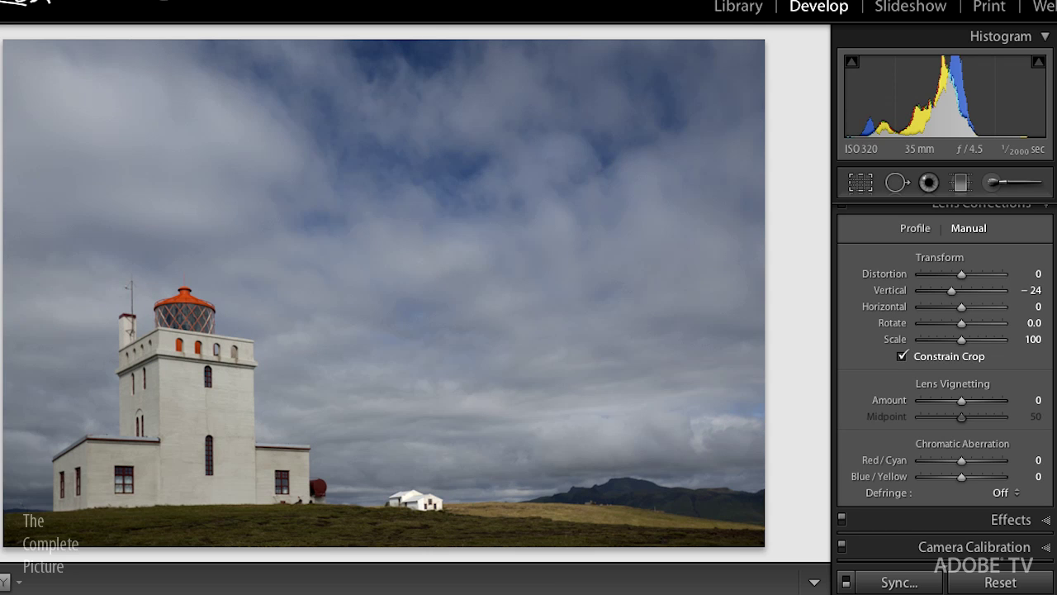
pyautogui.scroll(5, 946, 380)
# - Raise the lighthouse's Basic Temp to 7570, then advance to the mountain landscape photo
pyautogui.click(1009, 209)
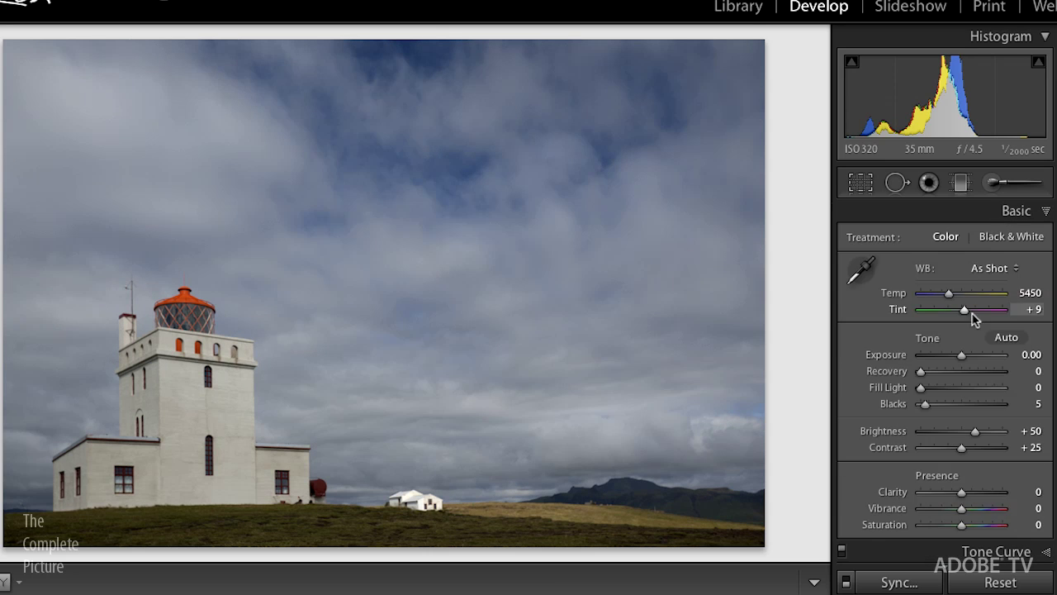
pyautogui.moveTo(949, 294); pyautogui.dragTo(965, 296)
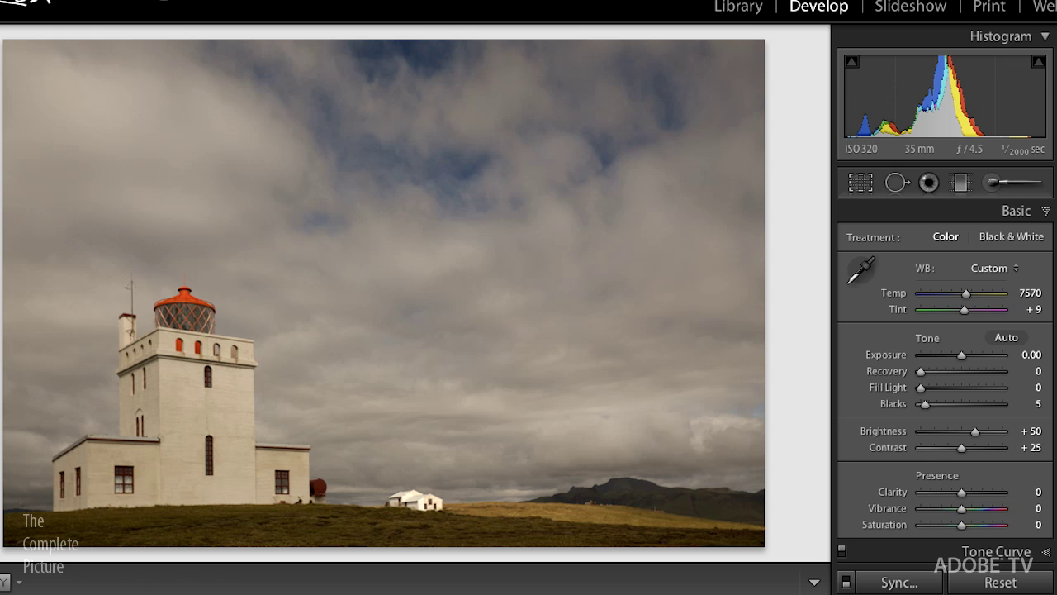
pyautogui.press('Right')
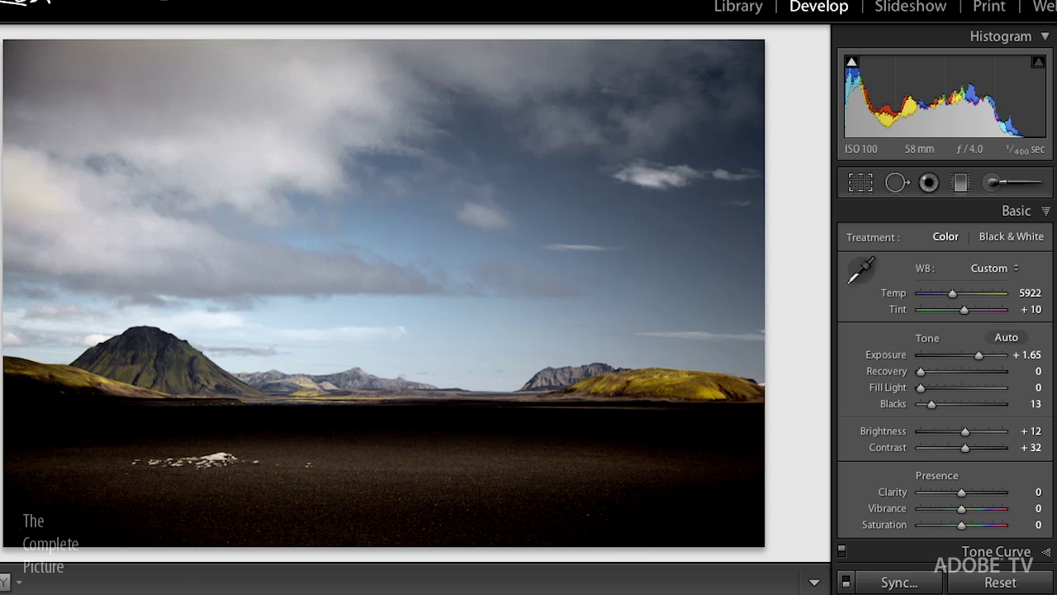
# - Reset the mountain photo's basic adjustments and set the graduated filter Exposure to 0.50
pyautogui.click(995, 583)
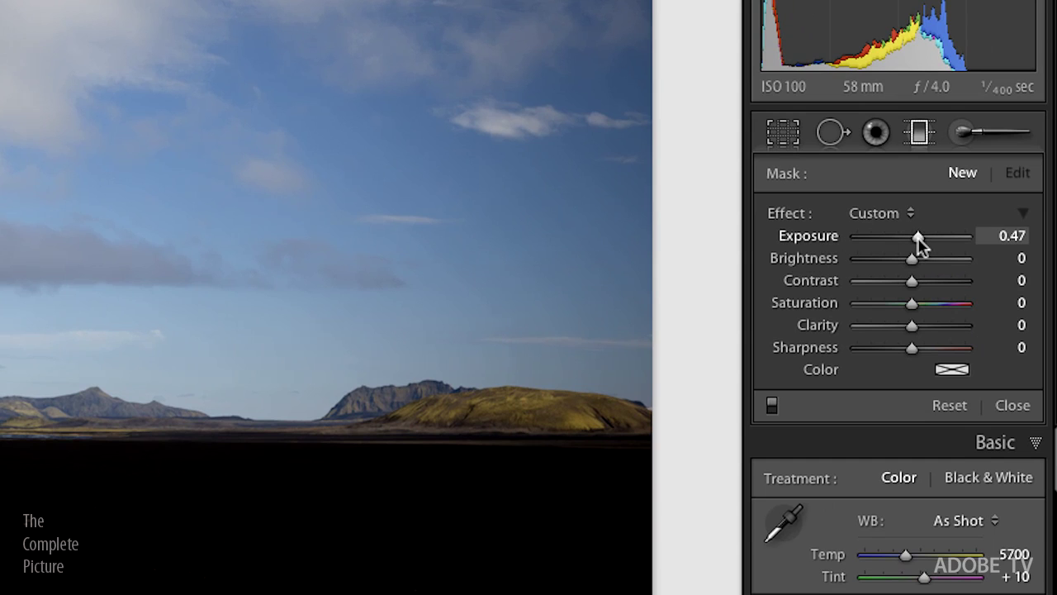
pyautogui.moveTo(917, 237); pyautogui.dragTo(916, 237)
pyautogui.click(1010, 237)
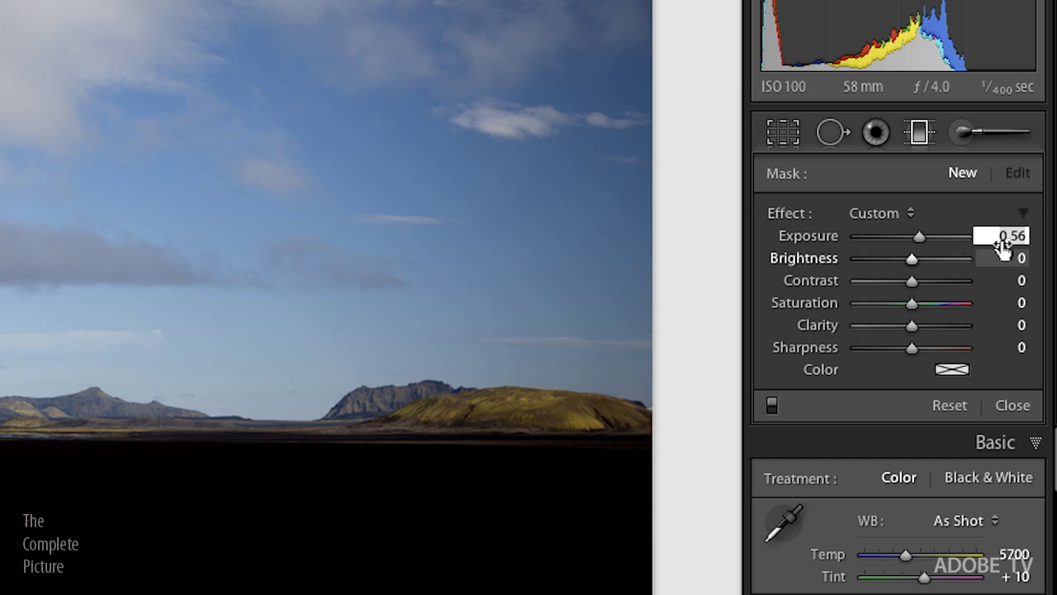
pyautogui.press('BackSpace')
pyautogui.press('BackSpace')
pyautogui.press('BackSpace')
pyautogui.press('BackSpace')
pyautogui.write('.5')
pyautogui.press('Return')
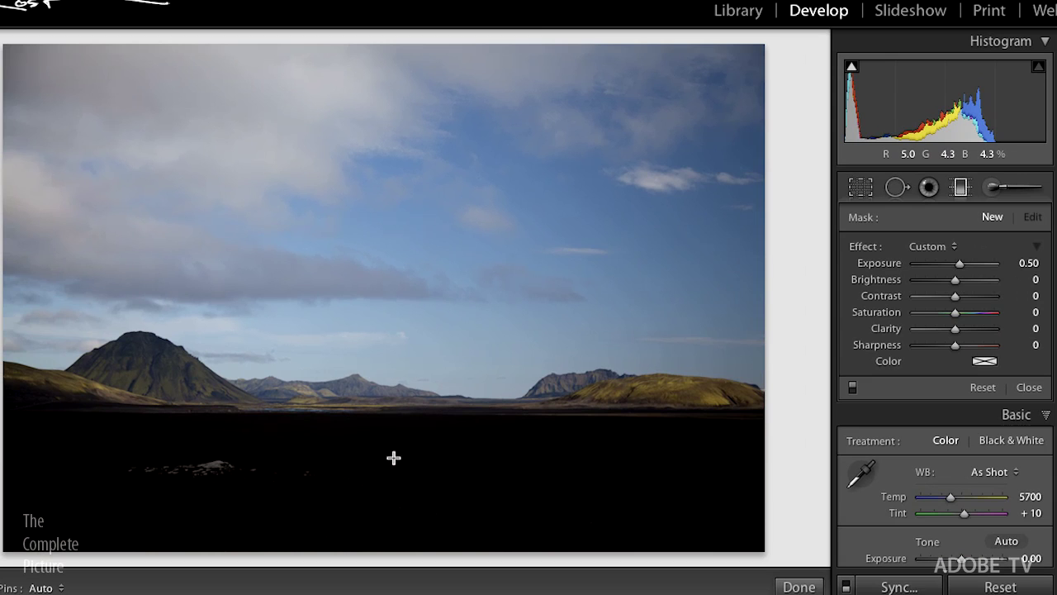
# - Draw a graduated filter over the dark foreground and settle its Exposure at 1.72
pyautogui.moveTo(387, 444); pyautogui.dragTo(392, 409)
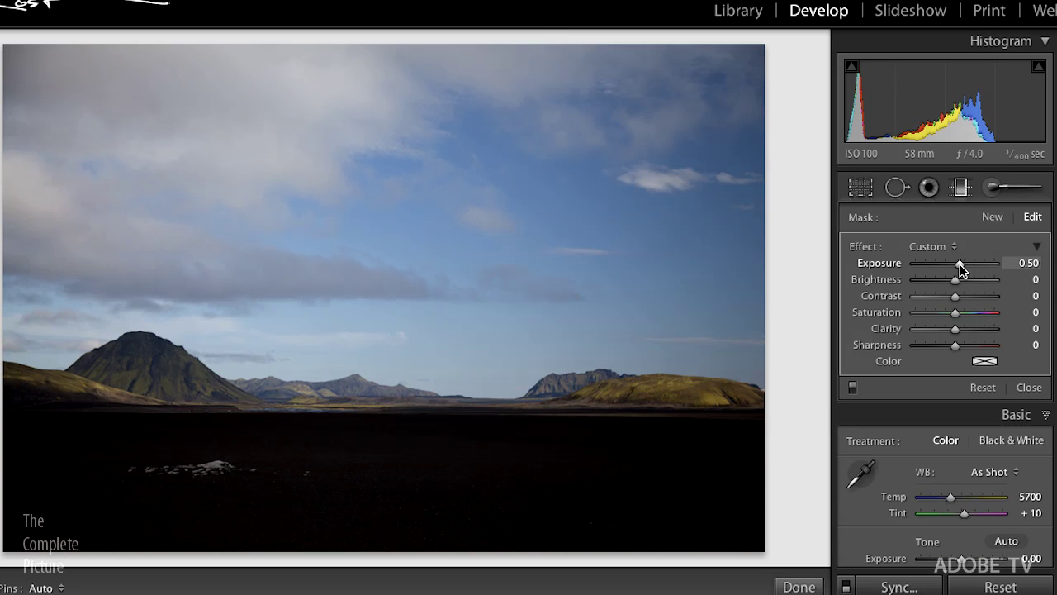
pyautogui.moveTo(960, 266); pyautogui.dragTo(998, 263)
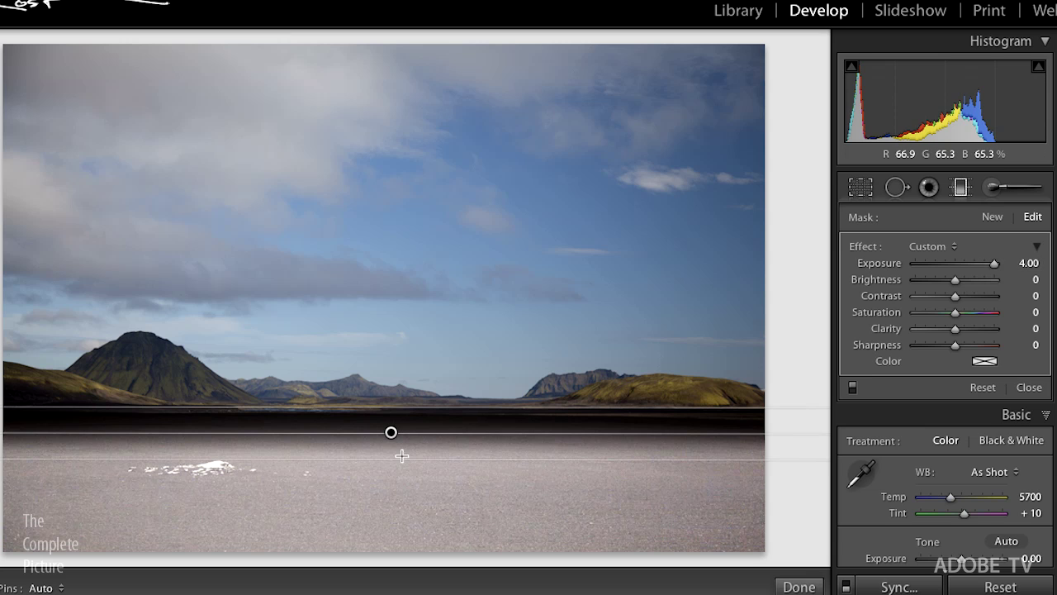
pyautogui.moveTo(392, 431); pyautogui.dragTo(393, 418)
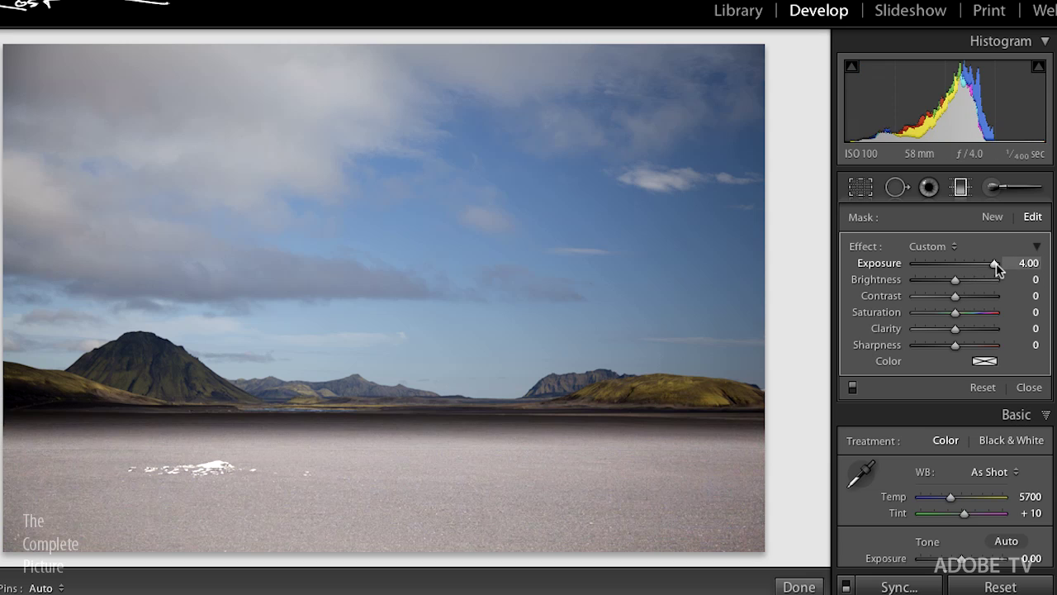
pyautogui.moveTo(995, 262); pyautogui.dragTo(969, 266)
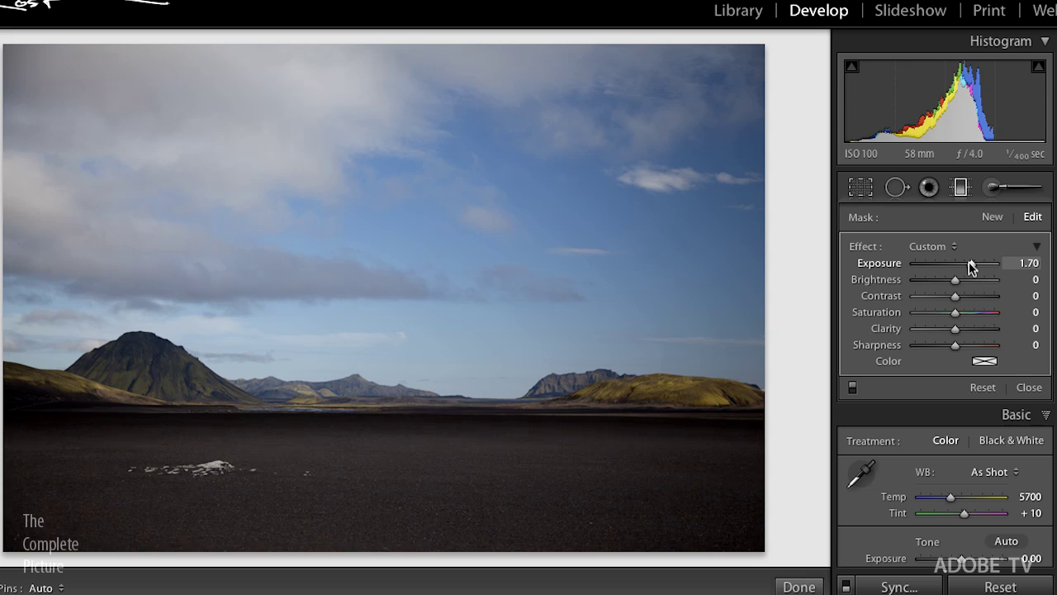
pyautogui.moveTo(969, 264); pyautogui.dragTo(970, 265)
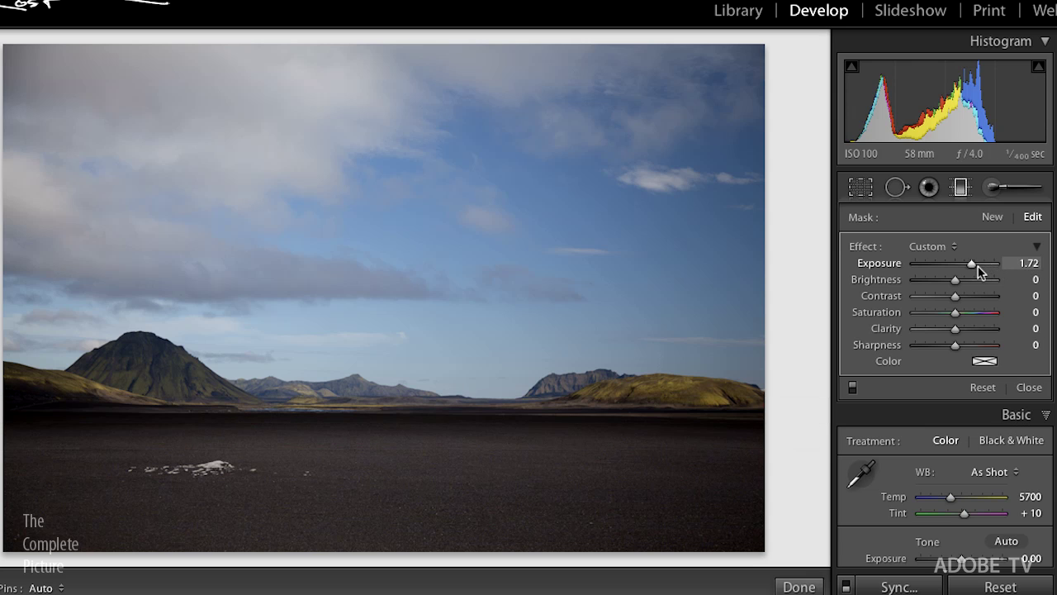
pyautogui.click(993, 218)
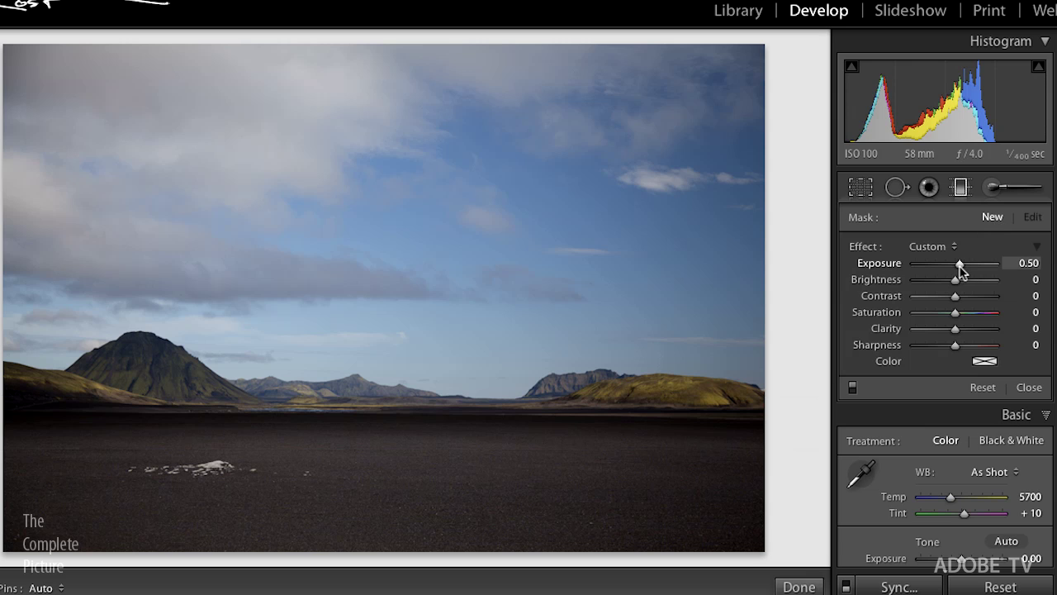
# - Give a new graduated filter negative exposure and pull it up from the bottom edge
pyautogui.moveTo(958, 271); pyautogui.dragTo(945, 271)
pyautogui.click(393, 421)
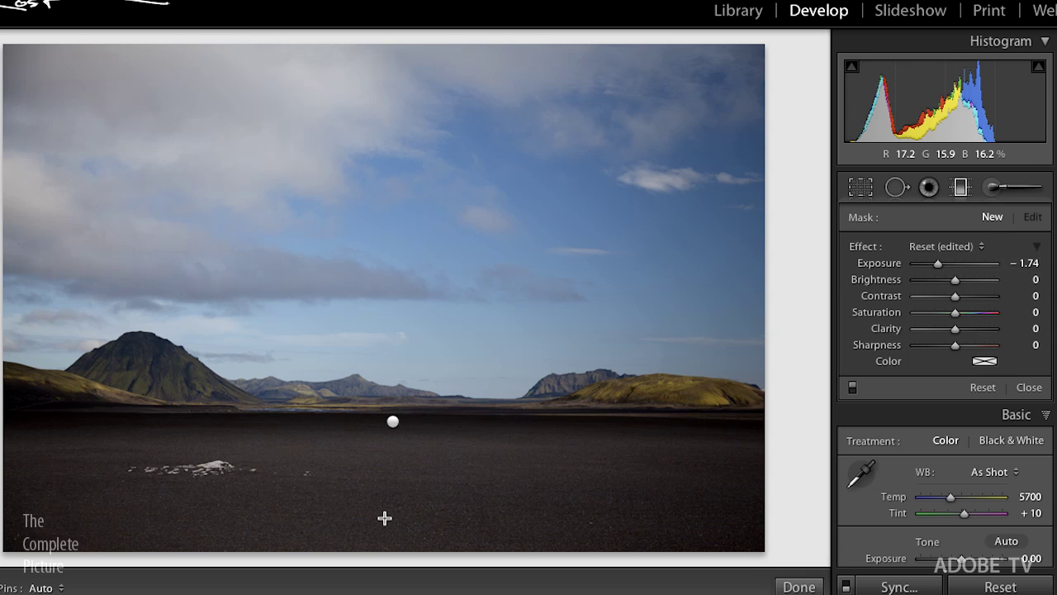
pyautogui.moveTo(381, 516); pyautogui.dragTo(372, 452)
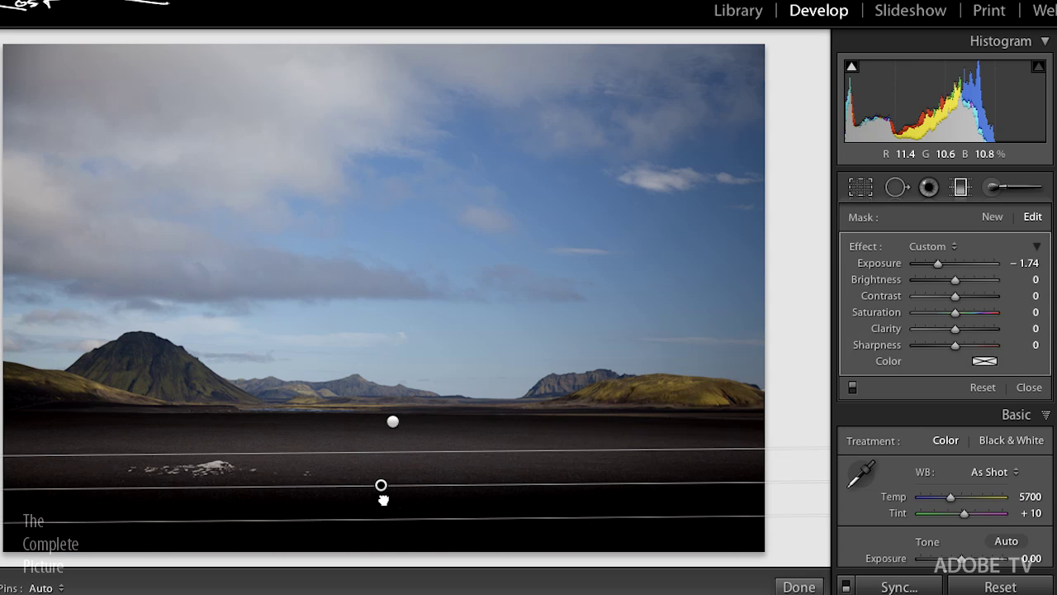
# - Move the filter lower and rotate it to tilt down to the right along the plain
pyautogui.moveTo(383, 499); pyautogui.dragTo(343, 518)
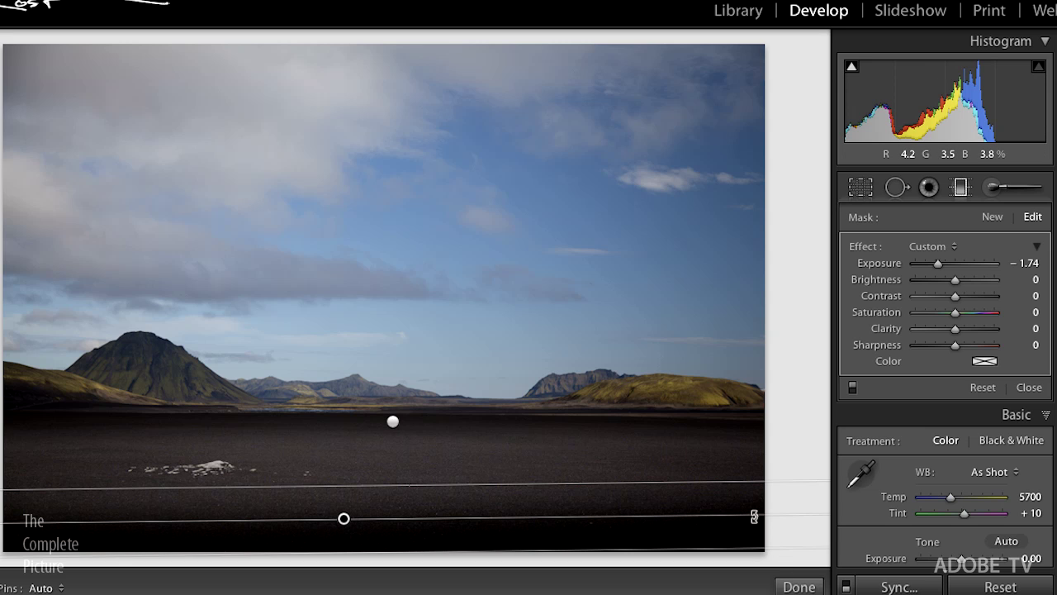
pyautogui.moveTo(751, 513)
pyautogui.mouseDown()
pyautogui.moveTo(738, 470)
pyautogui.moveTo(748, 513)
pyautogui.mouseUp()
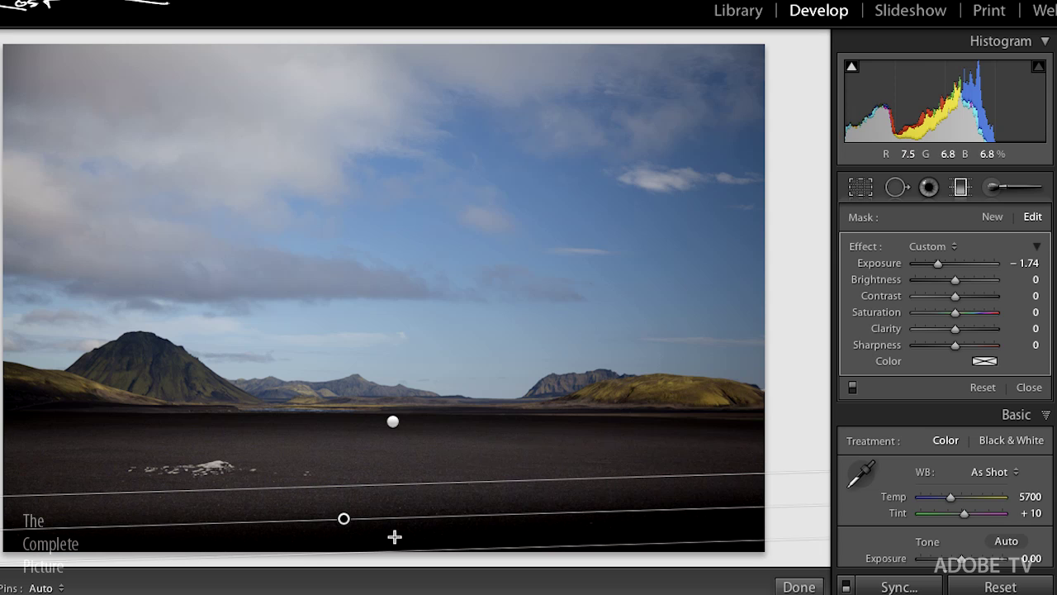
pyautogui.moveTo(367, 521)
pyautogui.mouseDown()
pyautogui.moveTo(359, 507)
pyautogui.moveTo(385, 520)
pyautogui.mouseUp()
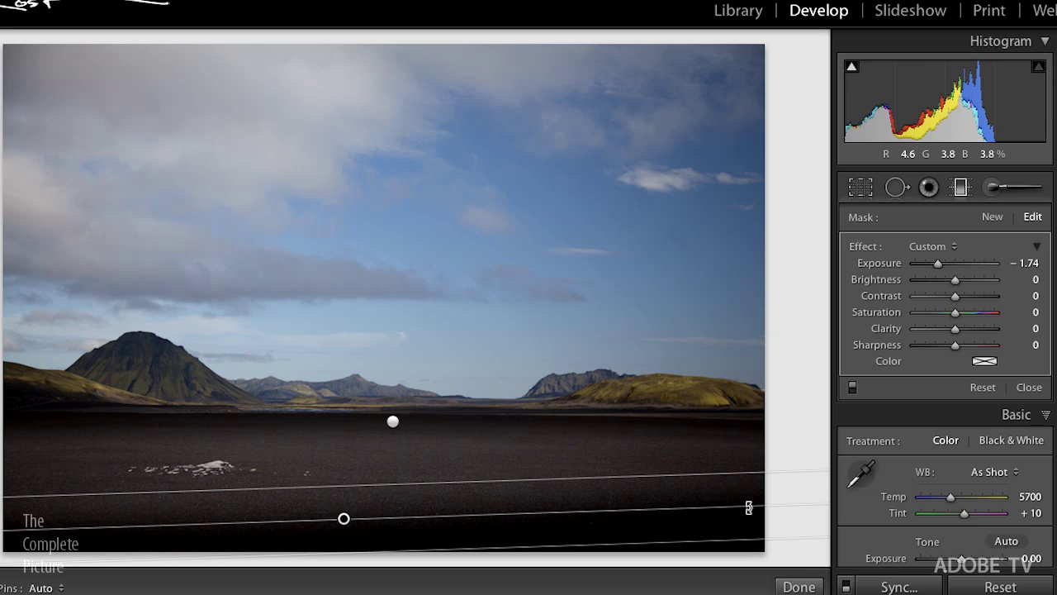
pyautogui.moveTo(749, 507)
pyautogui.mouseDown()
pyautogui.moveTo(744, 493)
pyautogui.moveTo(748, 504)
pyautogui.mouseUp()
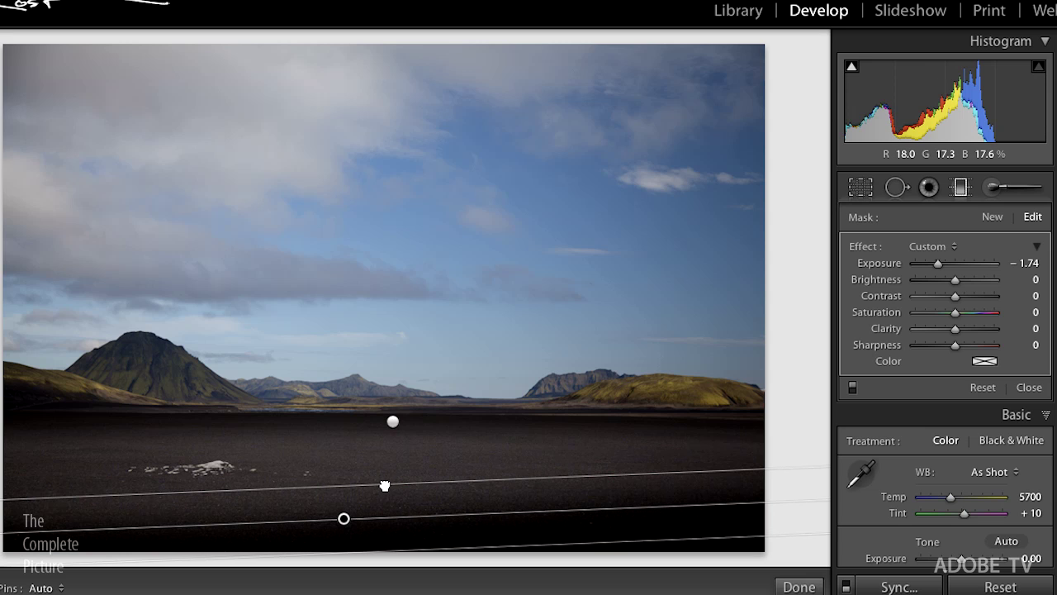
pyautogui.moveTo(384, 485)
pyautogui.mouseDown()
pyautogui.moveTo(387, 449)
pyautogui.moveTo(394, 514)
pyautogui.moveTo(382, 479)
pyautogui.mouseUp()
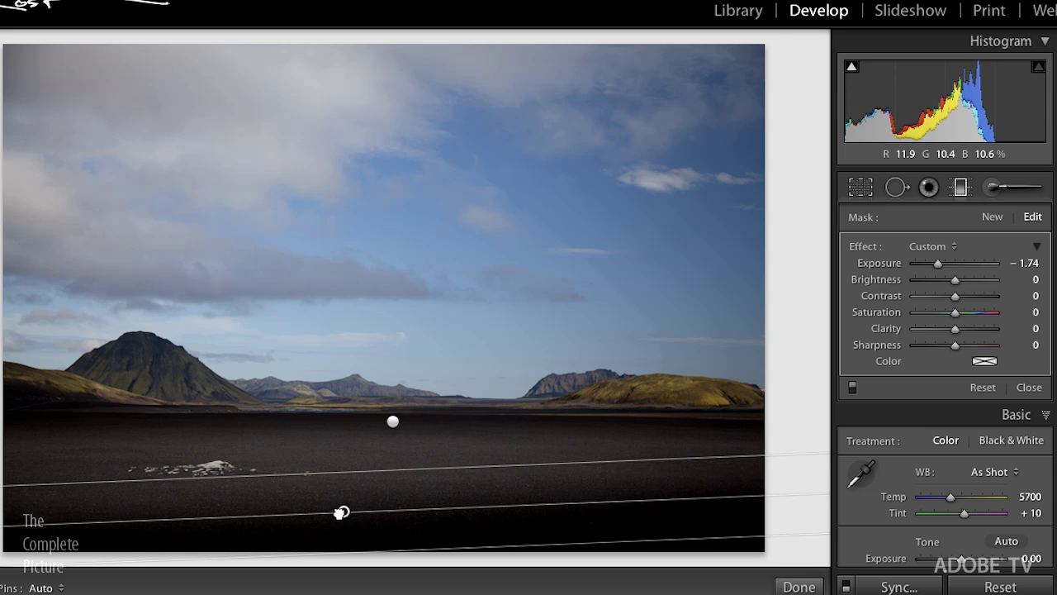
pyautogui.moveTo(341, 512); pyautogui.dragTo(336, 507)
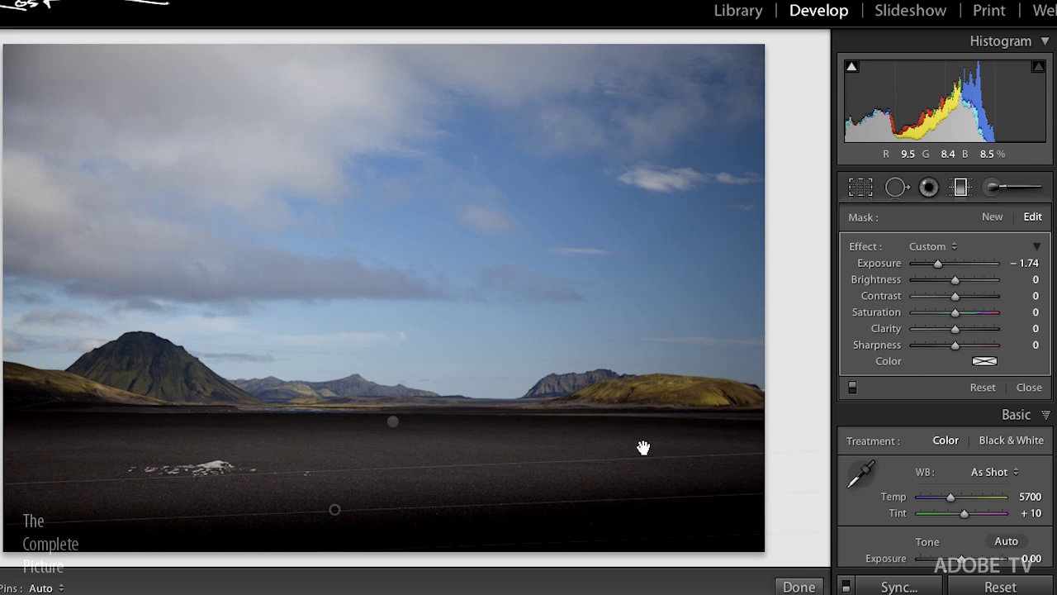
# - On the iceberg photo, zero the exposures, set filter Saturation 82, and draw it over the water
pyautogui.press('Right')
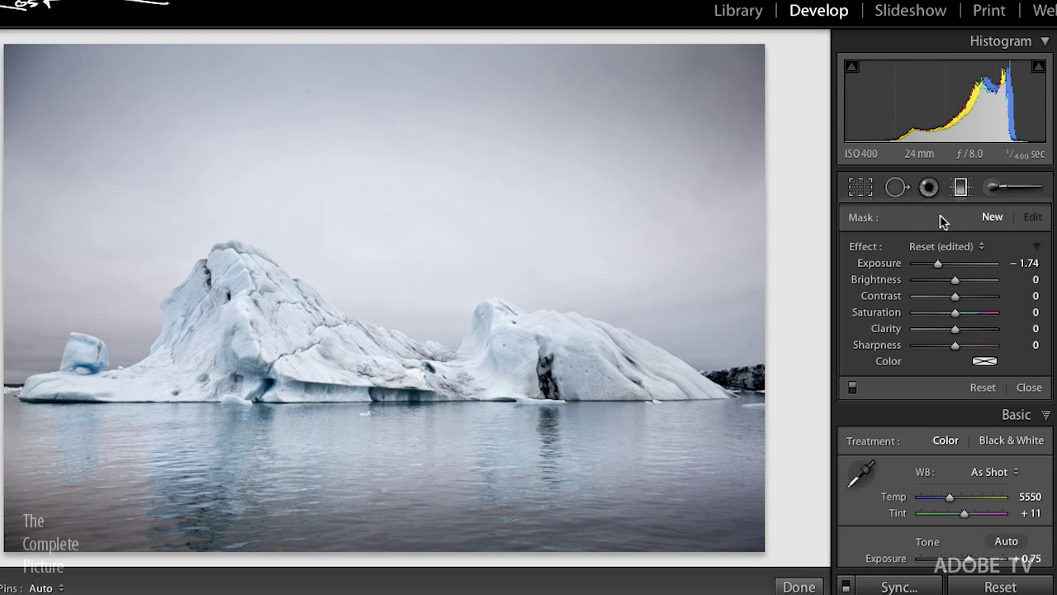
pyautogui.doubleClick(886, 265)
pyautogui.moveTo(956, 313); pyautogui.dragTo(987, 313)
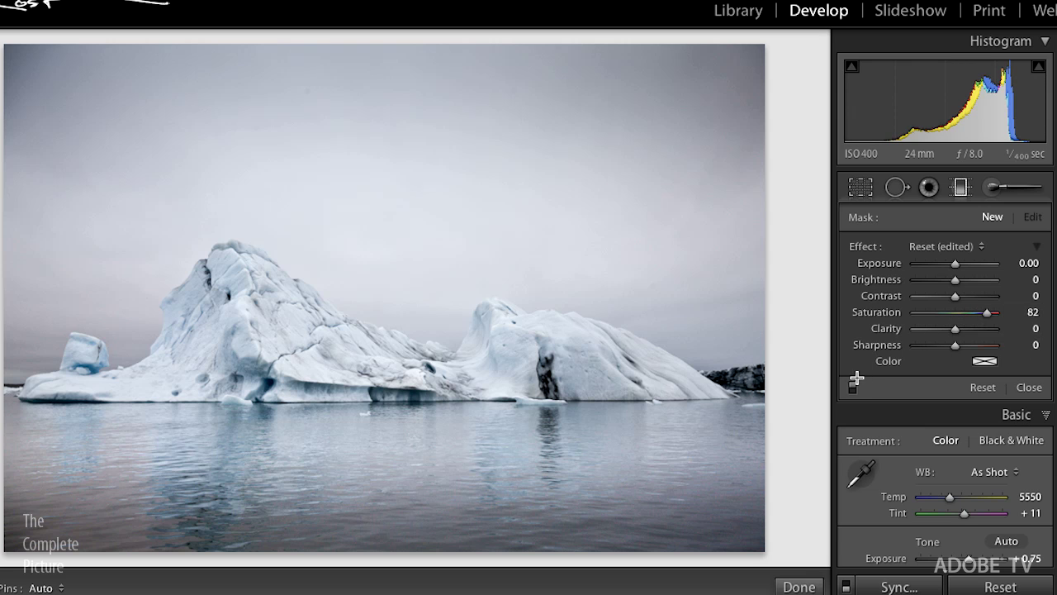
pyautogui.click(988, 587)
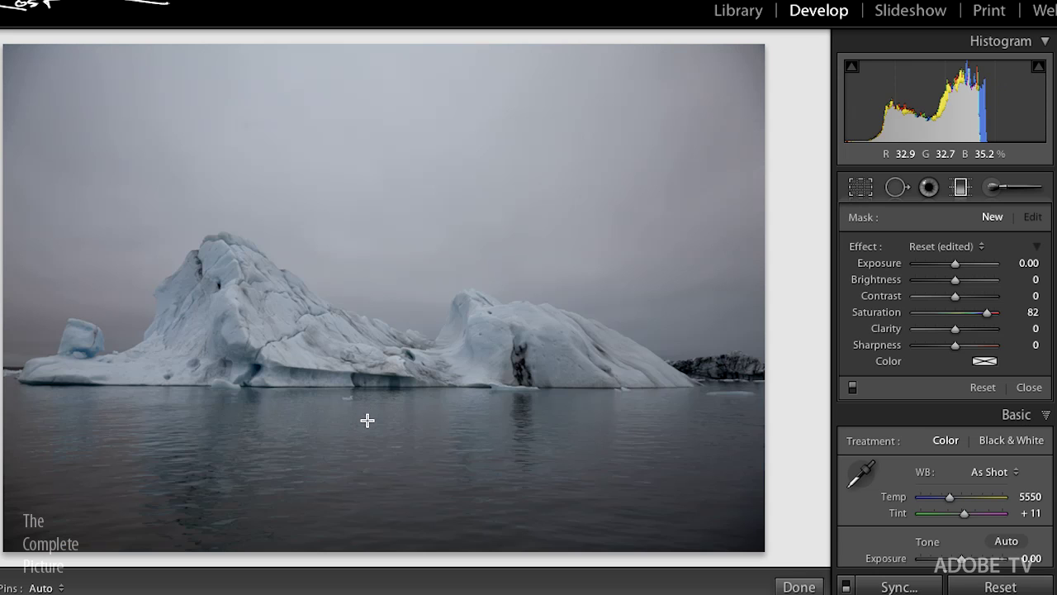
pyautogui.moveTo(369, 419); pyautogui.dragTo(367, 350)
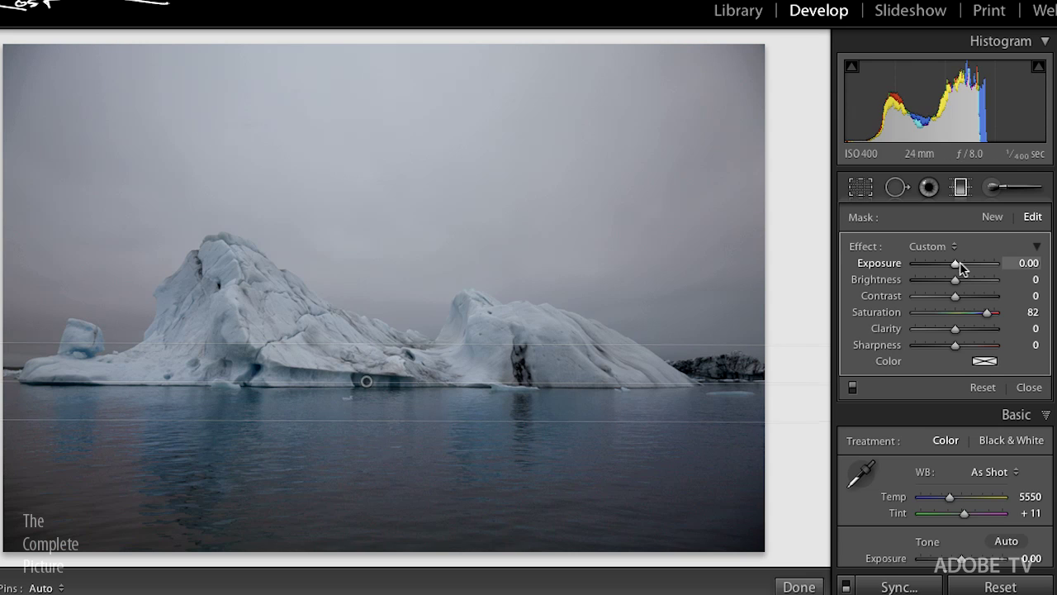
pyautogui.moveTo(959, 271); pyautogui.dragTo(962, 265)
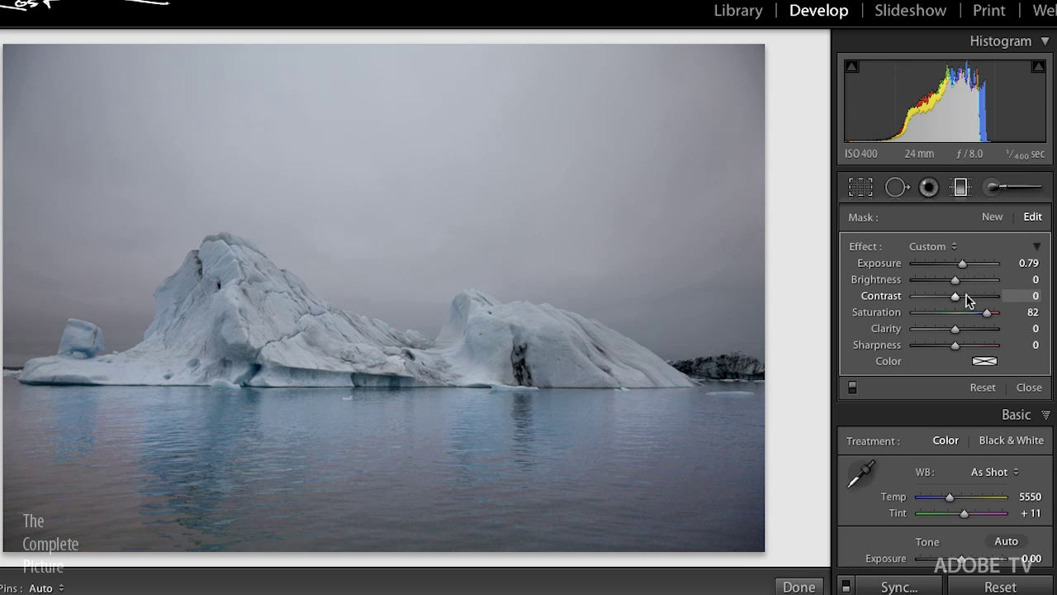
# - Add a second darkening graduated filter across the lower water, easing its Exposure to −0.55
pyautogui.click(992, 219)
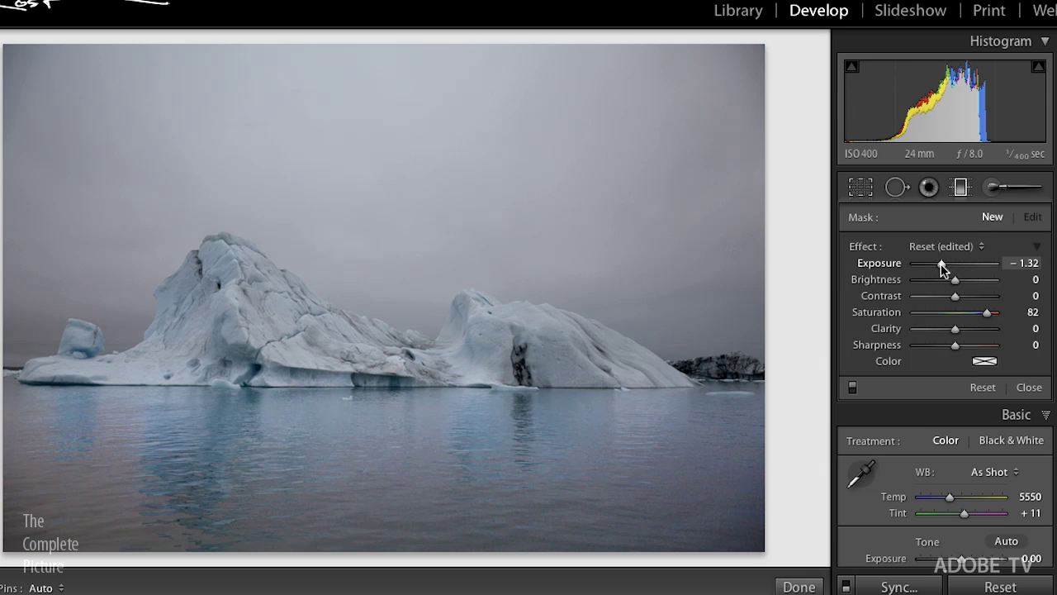
pyautogui.moveTo(941, 263); pyautogui.dragTo(938, 264)
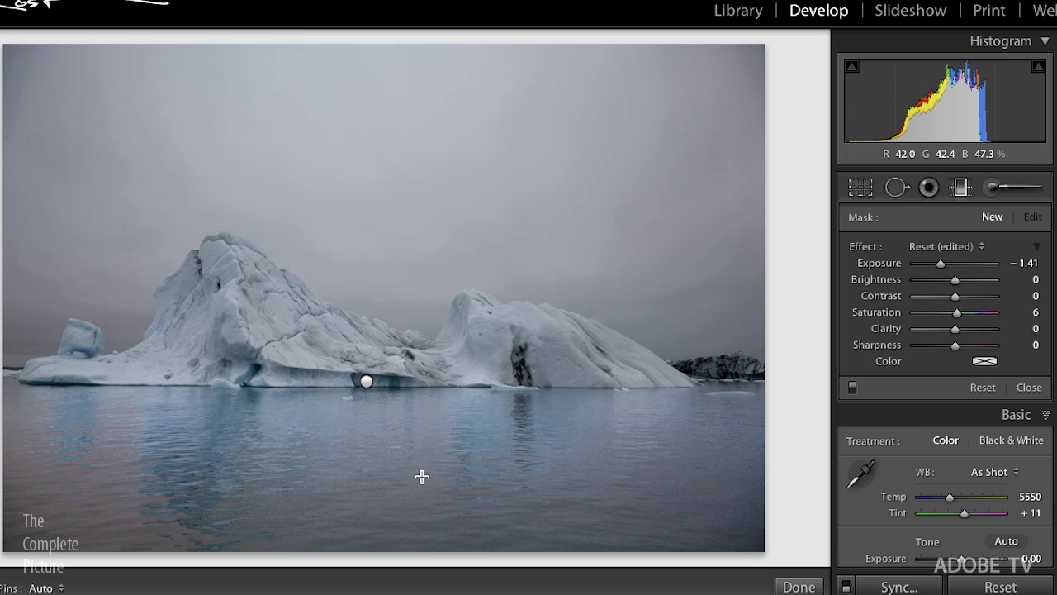
pyautogui.moveTo(421, 483); pyautogui.dragTo(416, 460)
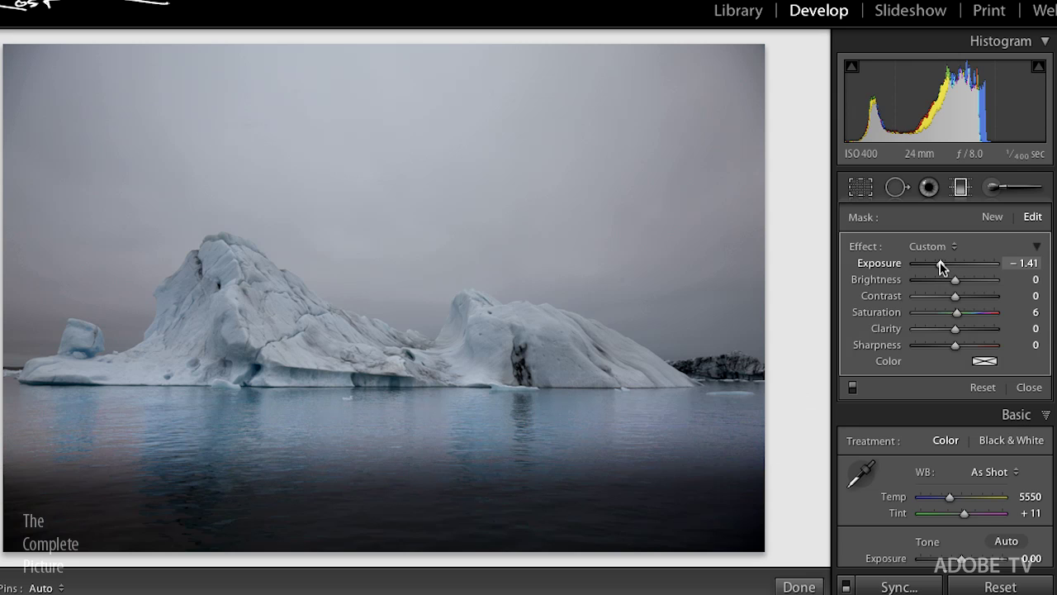
pyautogui.moveTo(943, 263); pyautogui.dragTo(952, 265)
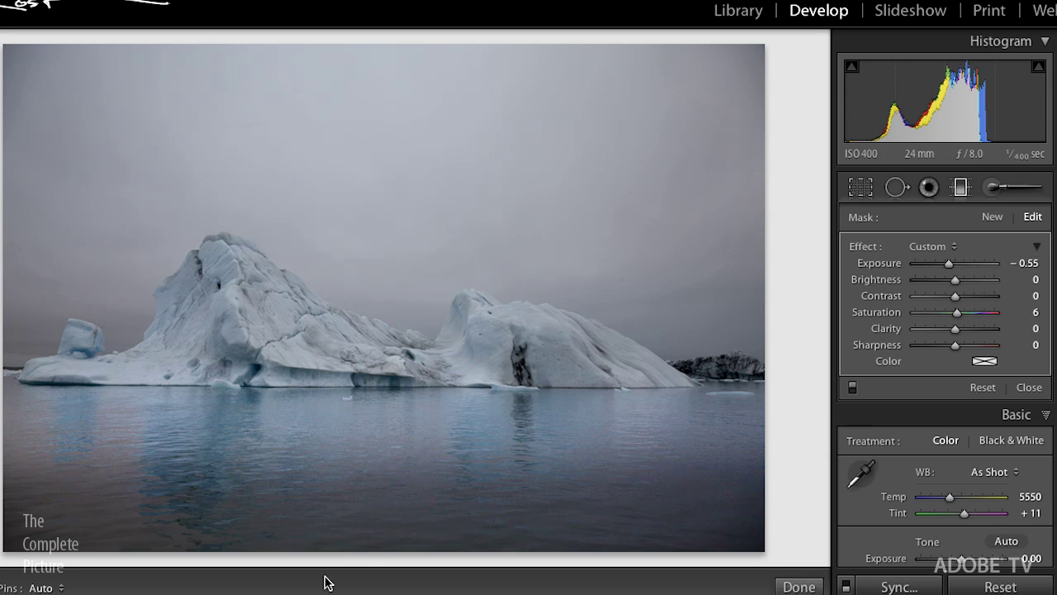
# - Flip the iceberg photo between its graduated-filter edit and the original, then advance to the yellow plant photo
pyautogui.press('\\')
pyautogui.press('\\')
pyautogui.press('\\')
pyautogui.press('\\')
pyautogui.press('\\')
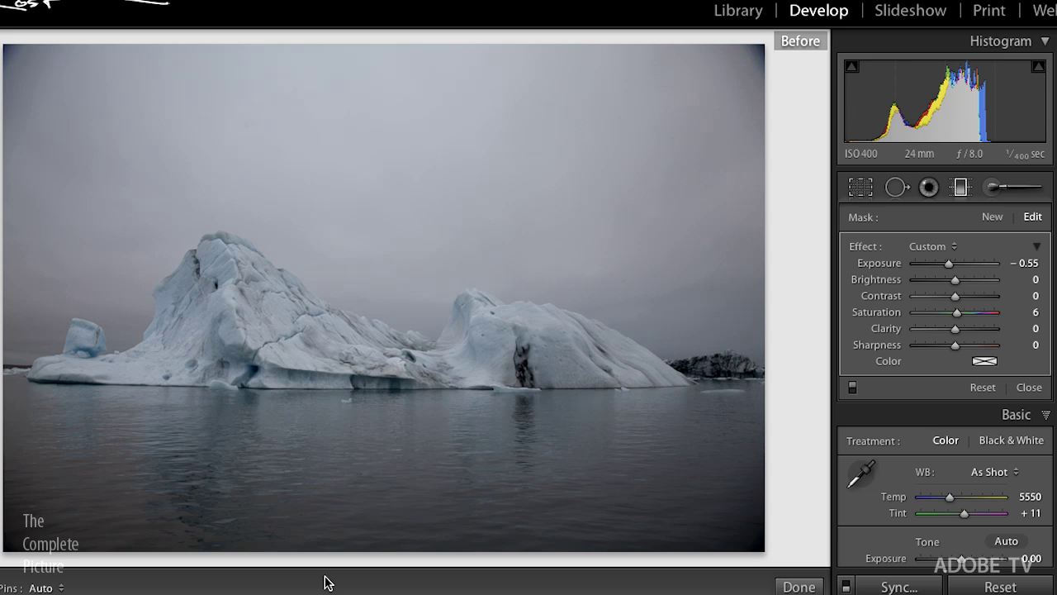
pyautogui.press('\\')
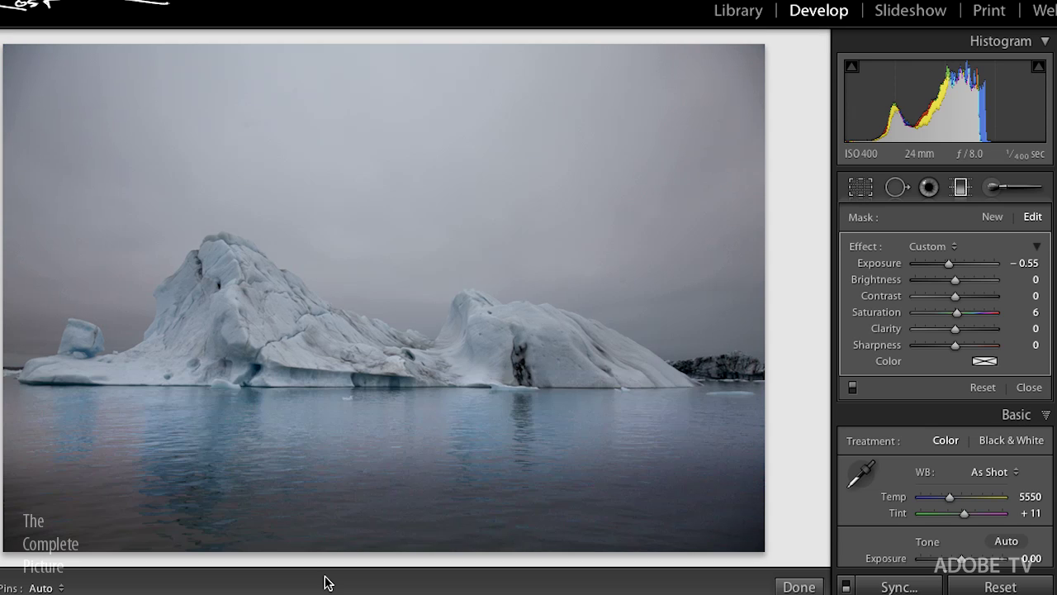
pyautogui.press('\\')
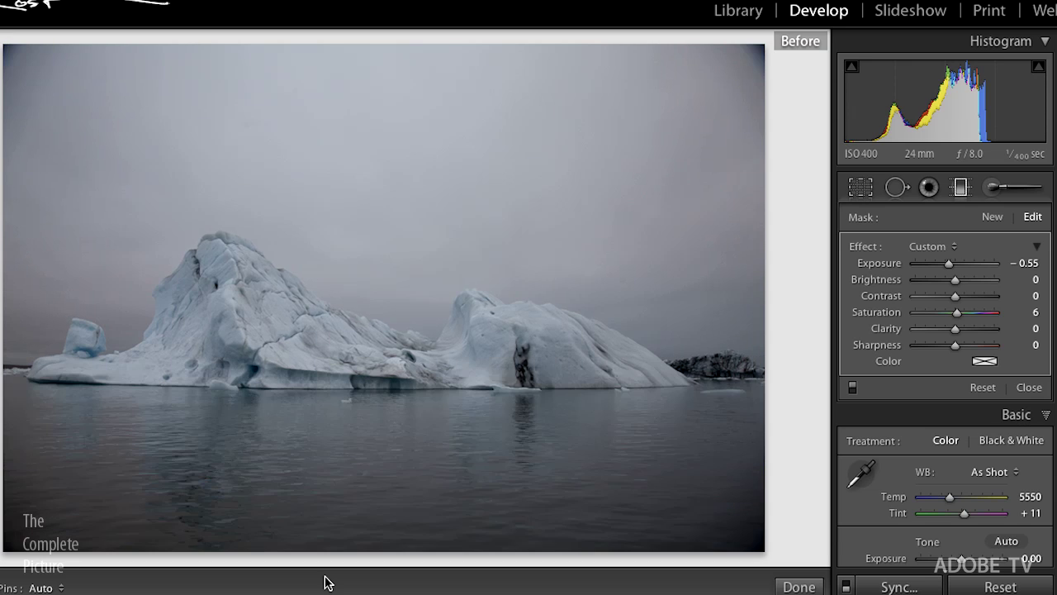
pyautogui.press('\\')
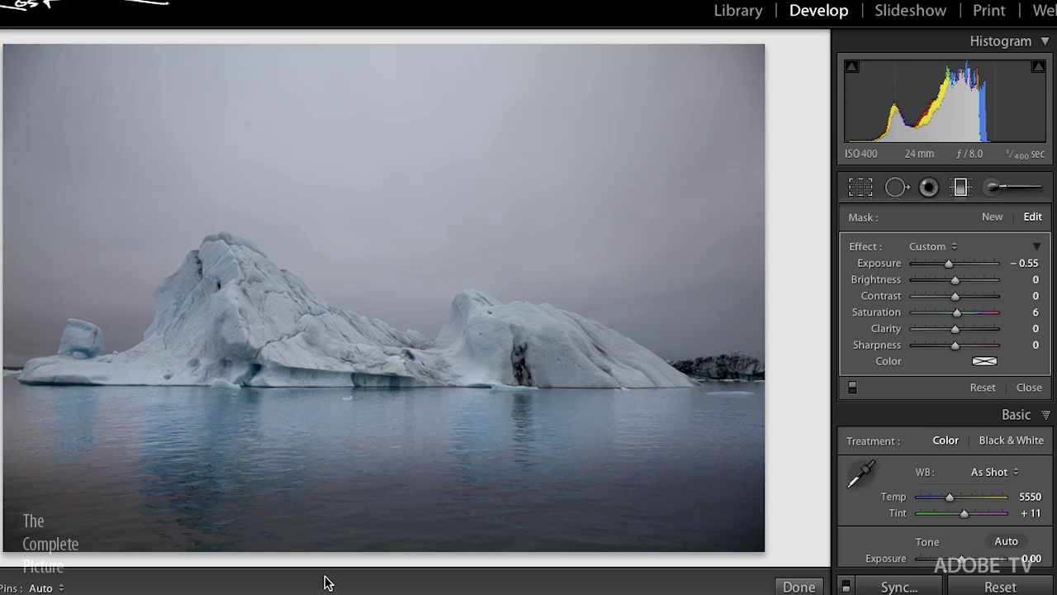
pyautogui.press('\\')
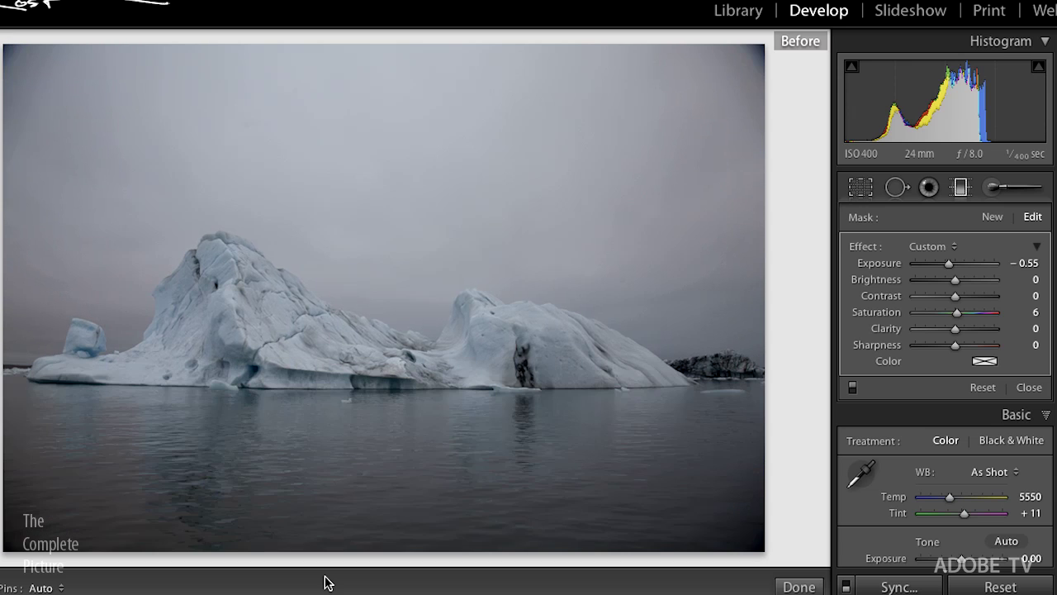
pyautogui.press('\\')
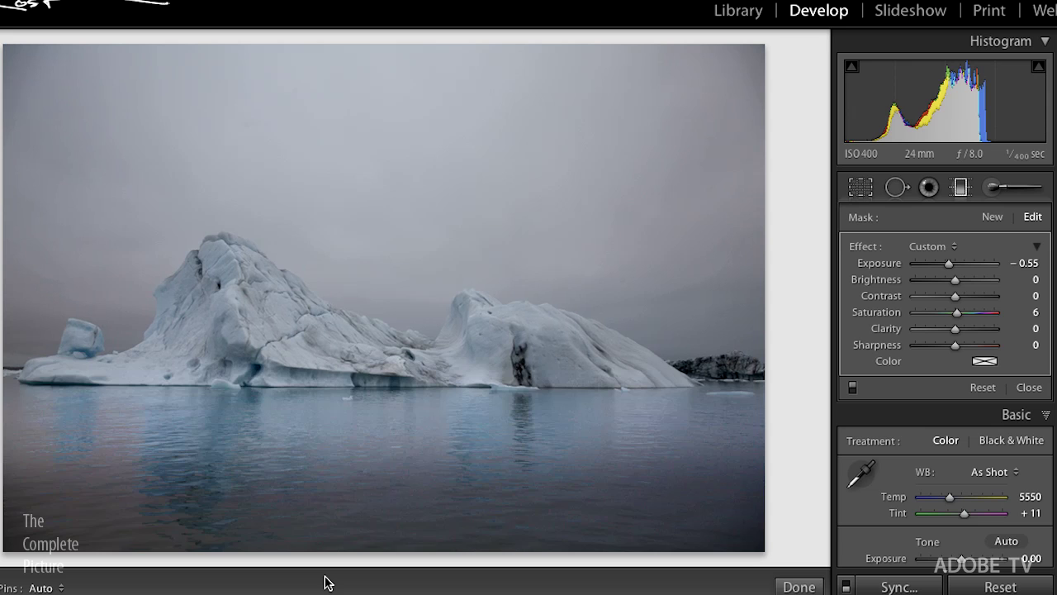
pyautogui.press('\\')
pyautogui.press('\\')
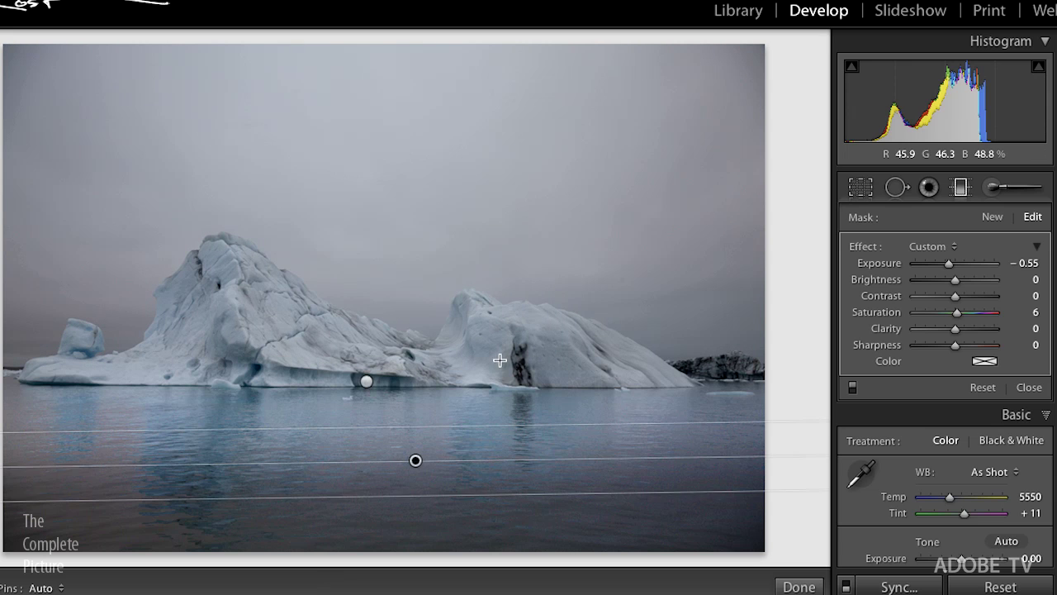
pyautogui.press('Right')
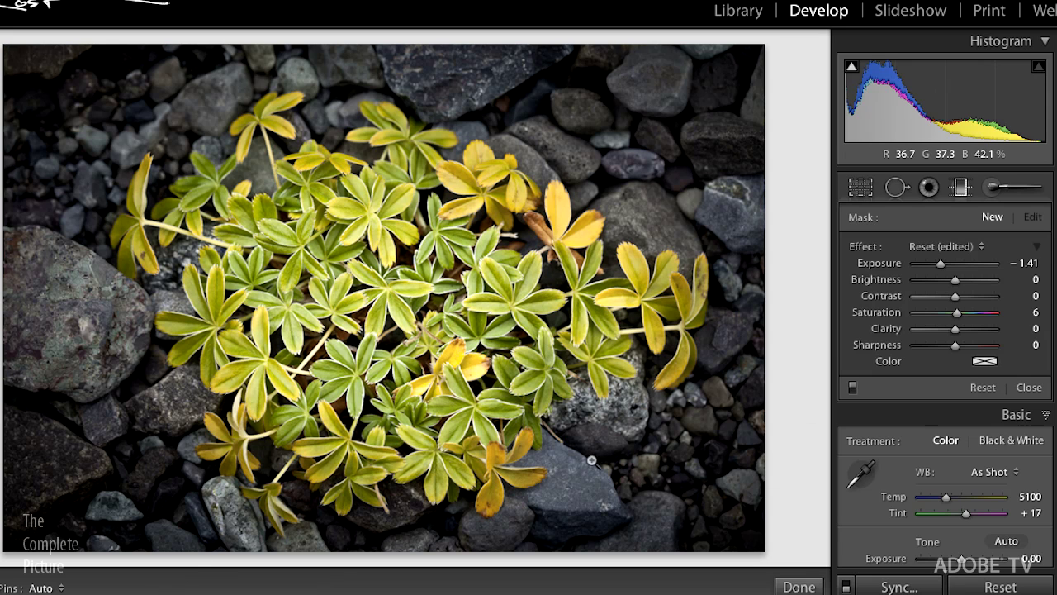
# - Reveal the plant photo's Spot Removal heal spots and delete the one near the left edge
pyautogui.click(896, 188)
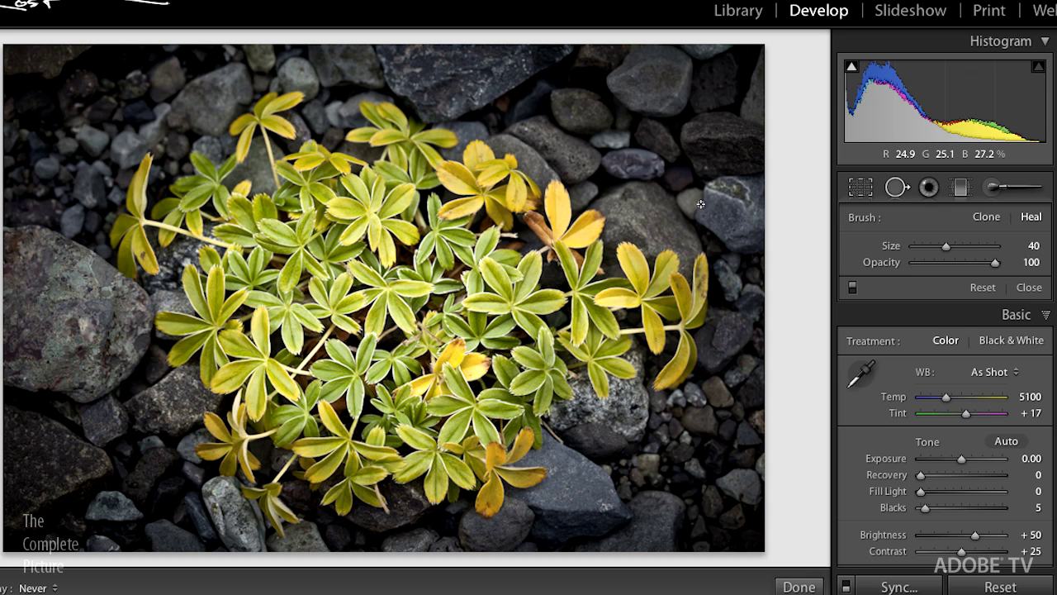
pyautogui.press('h')
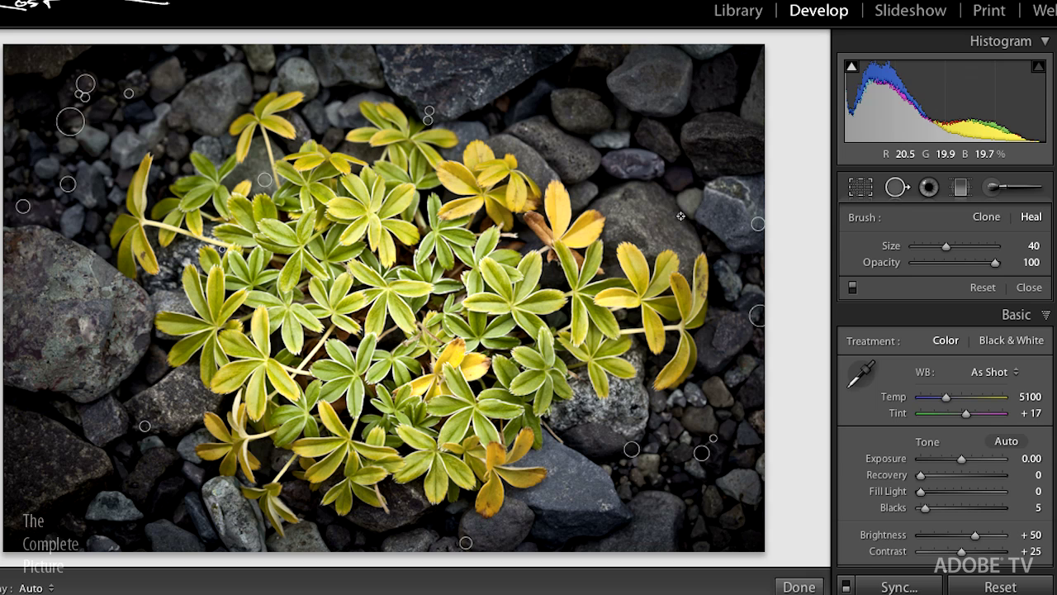
pyautogui.click(69, 185)
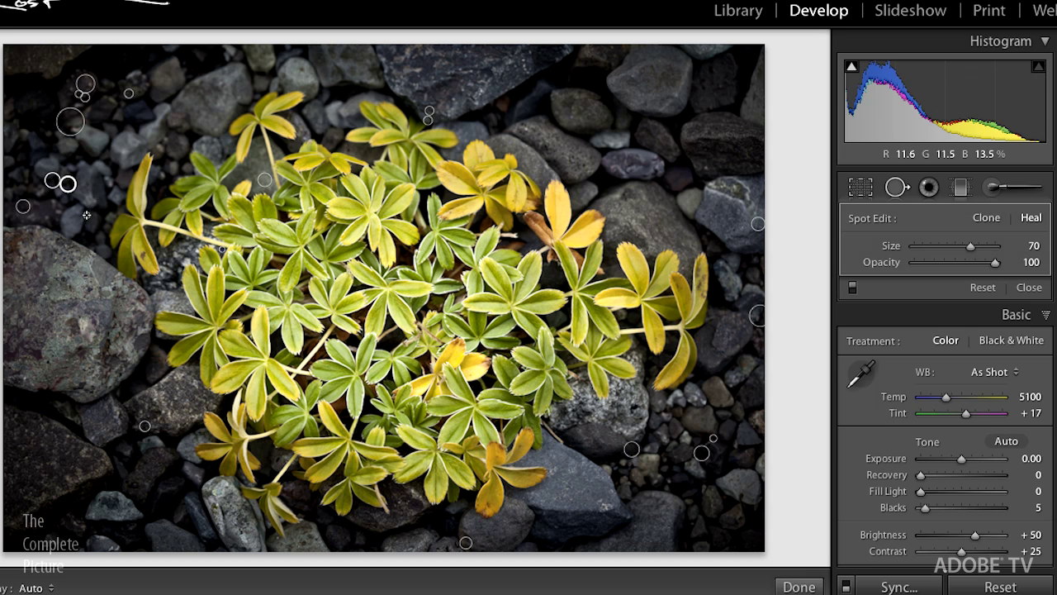
pyautogui.press('Delete')
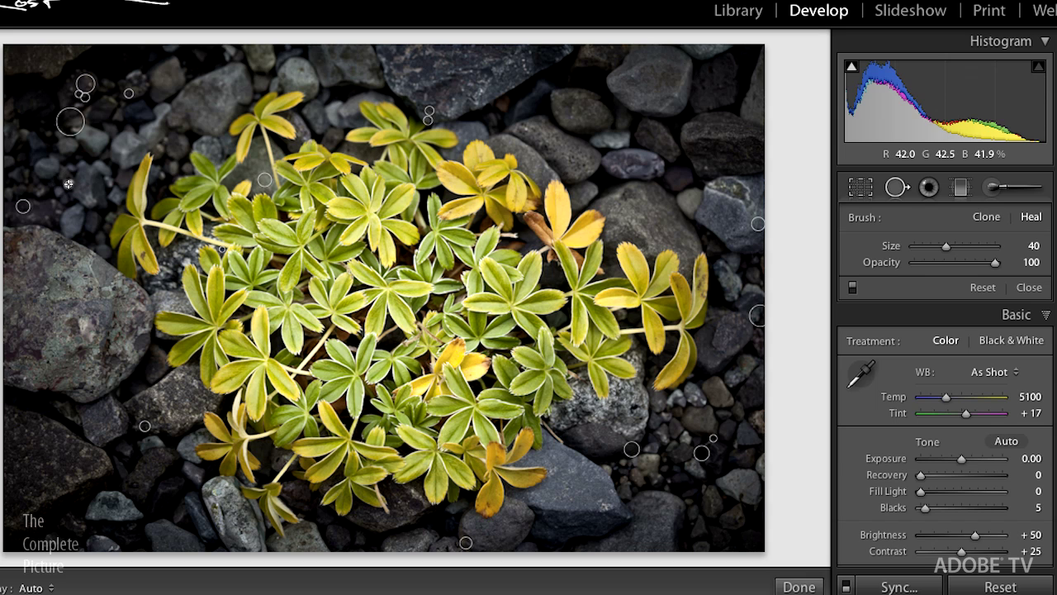
# - Heal the stones left of the plant with a size-76 spot, sampling slightly lower, then hide the pins
pyautogui.press(']')
pyautogui.press(']')
pyautogui.press(']')
pyautogui.press(']')
pyautogui.press(']')
pyautogui.press(']')
pyautogui.press(']')
pyautogui.press(']')
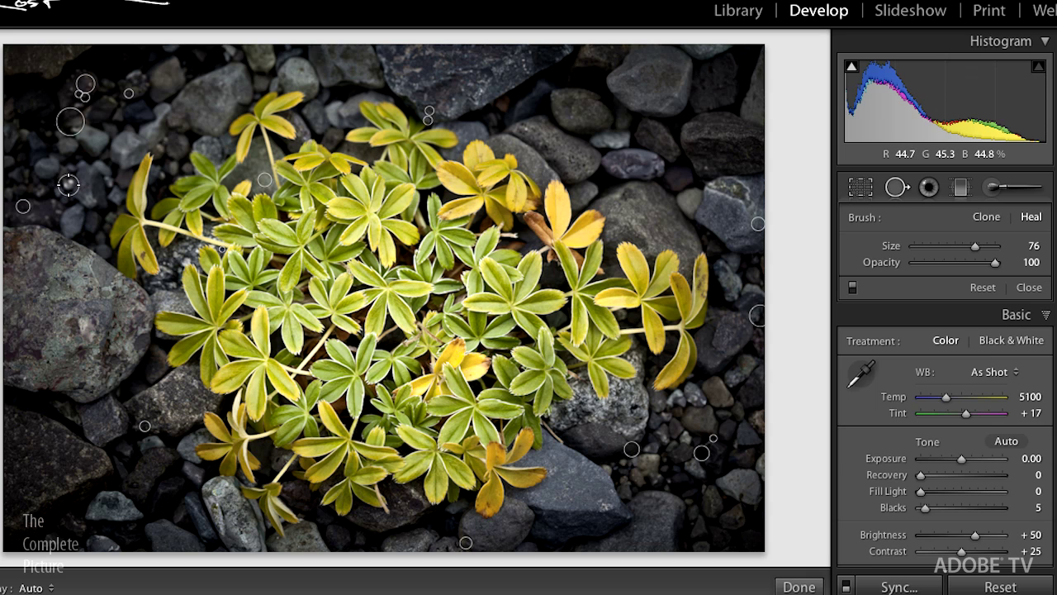
pyautogui.click(69, 185)
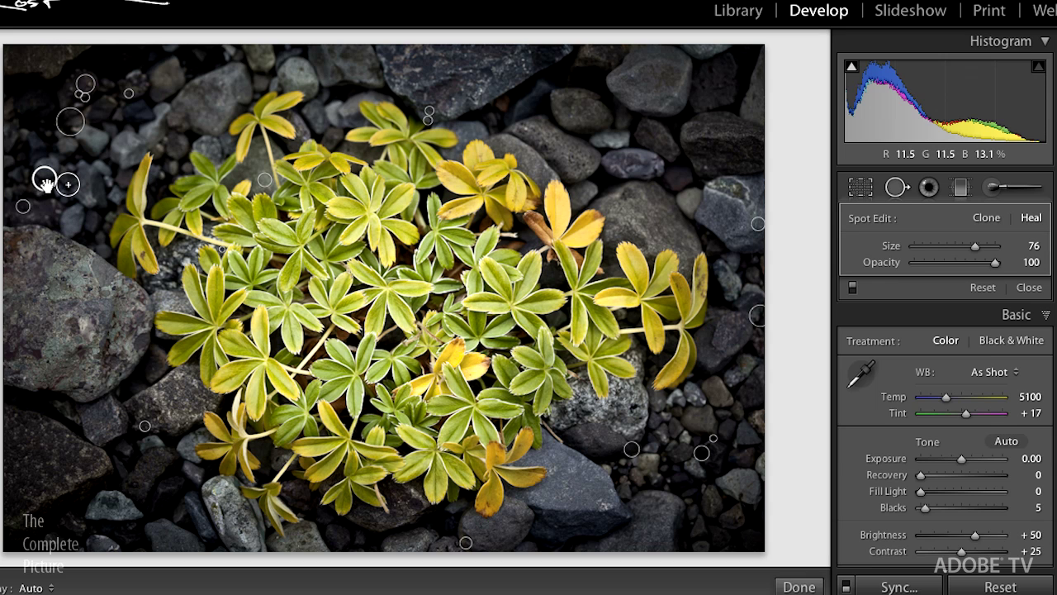
pyautogui.moveTo(39, 185)
pyautogui.mouseDown()
pyautogui.moveTo(67, 225)
pyautogui.moveTo(101, 210)
pyautogui.moveTo(50, 204)
pyautogui.moveTo(42, 170)
pyautogui.moveTo(45, 189)
pyautogui.mouseUp()
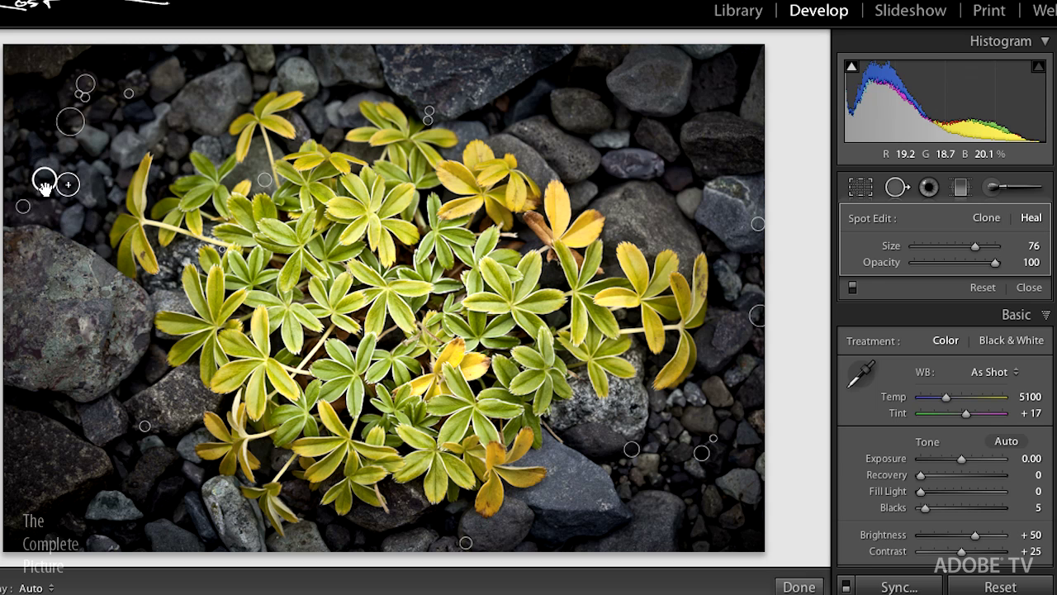
pyautogui.press('h')
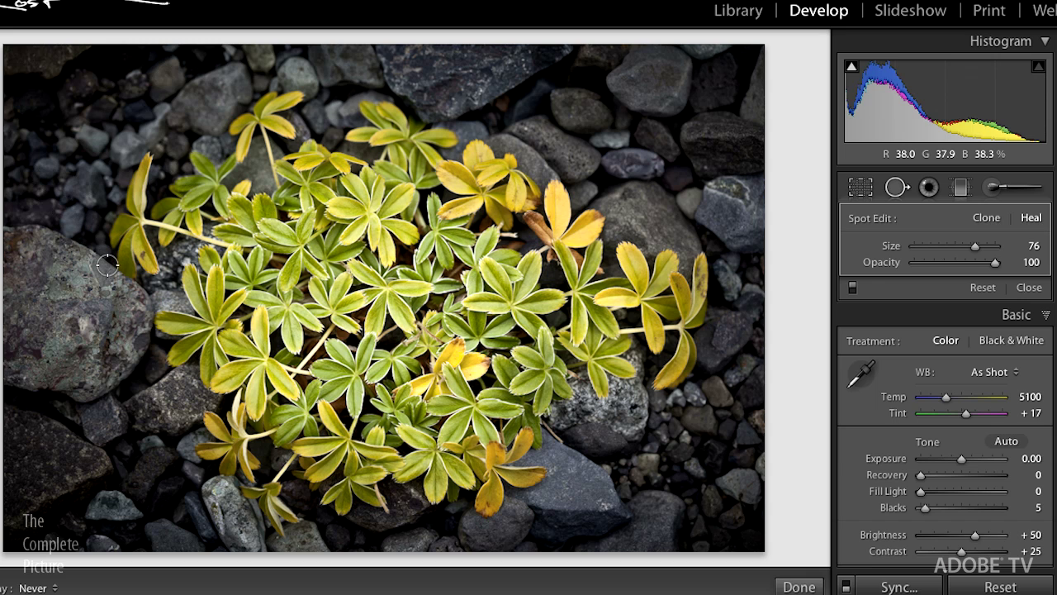
# - Select the plant photo's existing Adjustment Brush pin to edit its −0.89 Exposure darkening
pyautogui.click(993, 188)
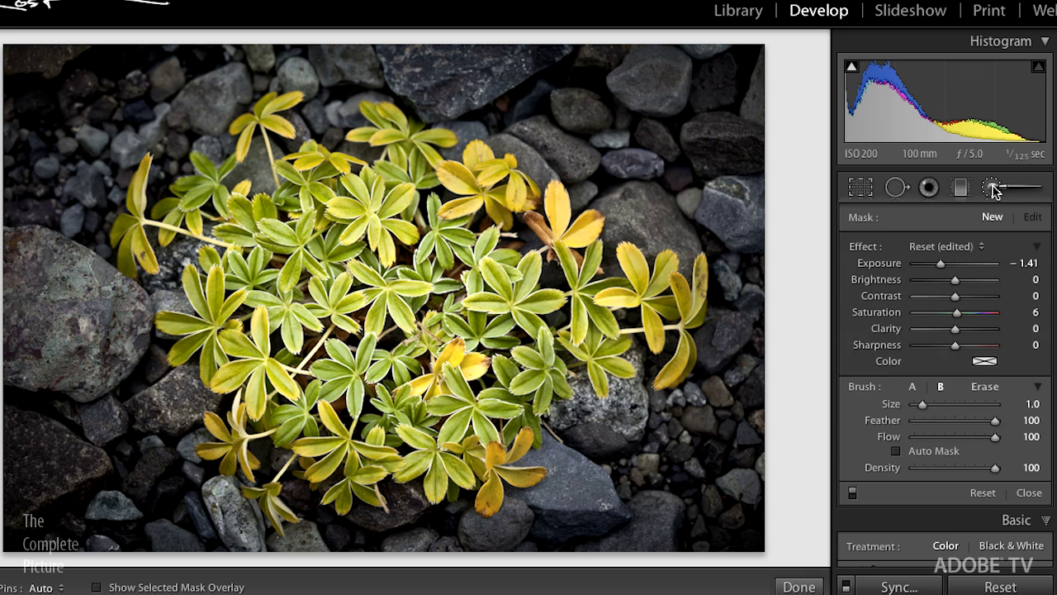
pyautogui.click(602, 145)
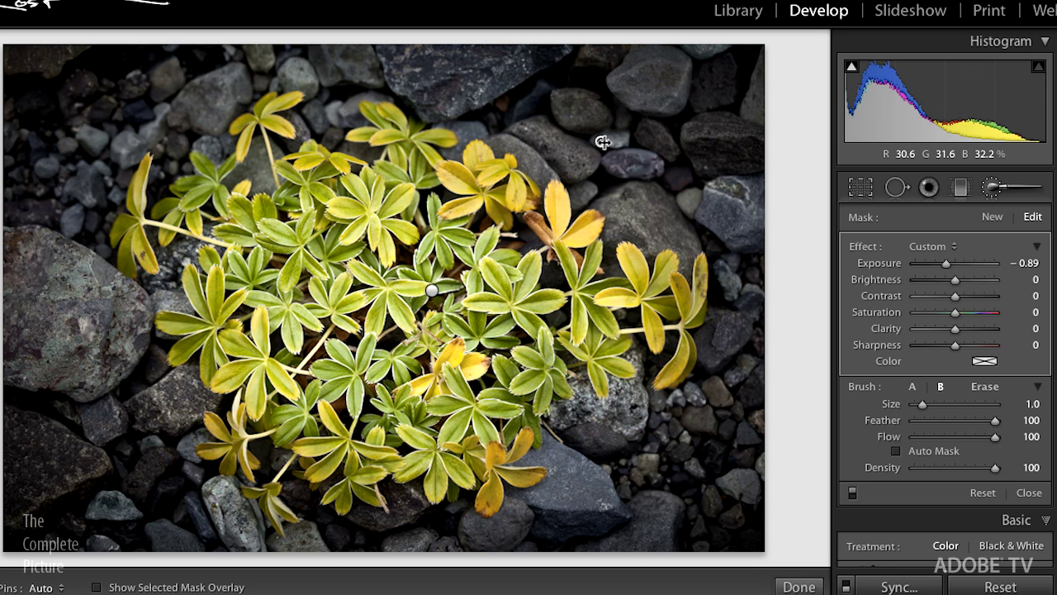
pyautogui.moveTo(601, 142)
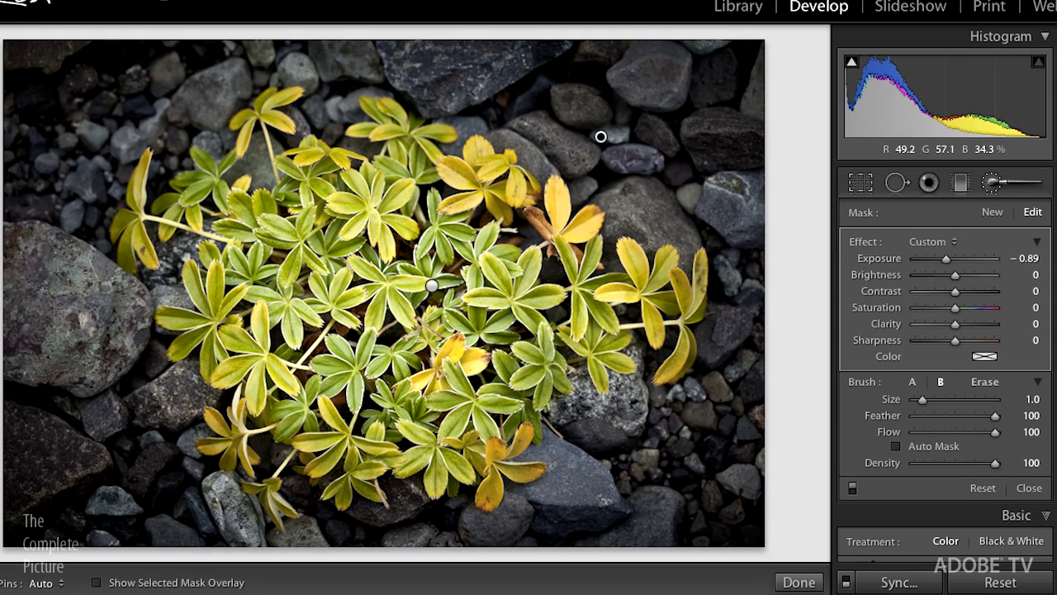
pyautogui.press('o')
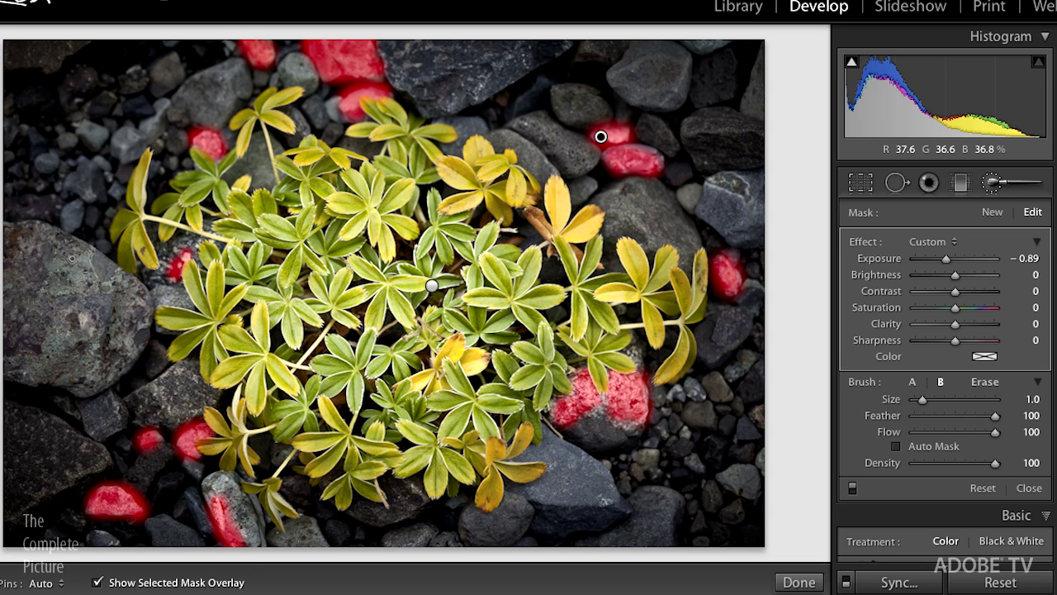
pyautogui.press('shift')
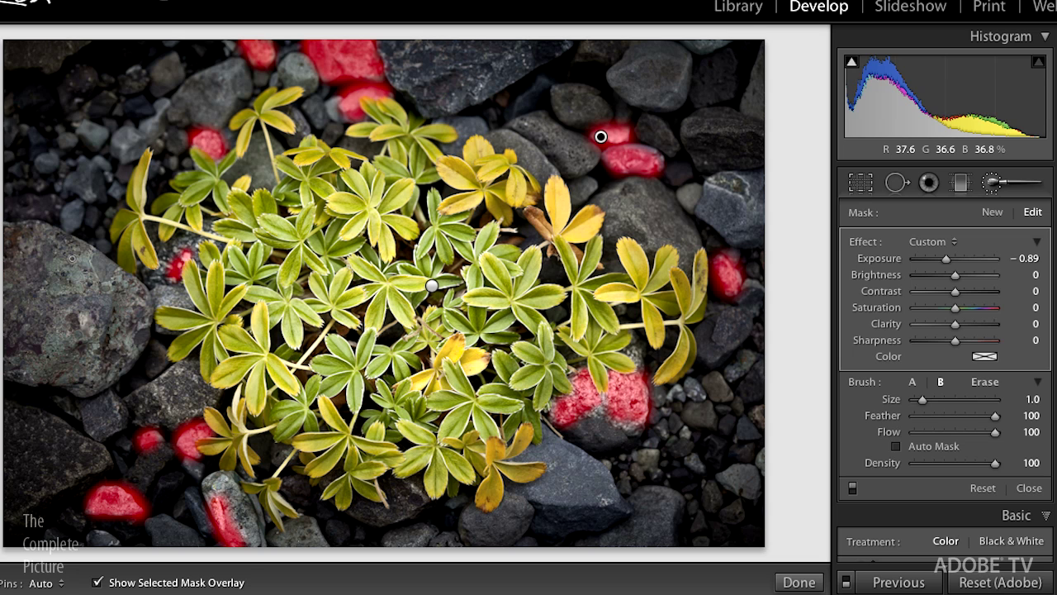
pyautogui.hotkey('shift', 'o')
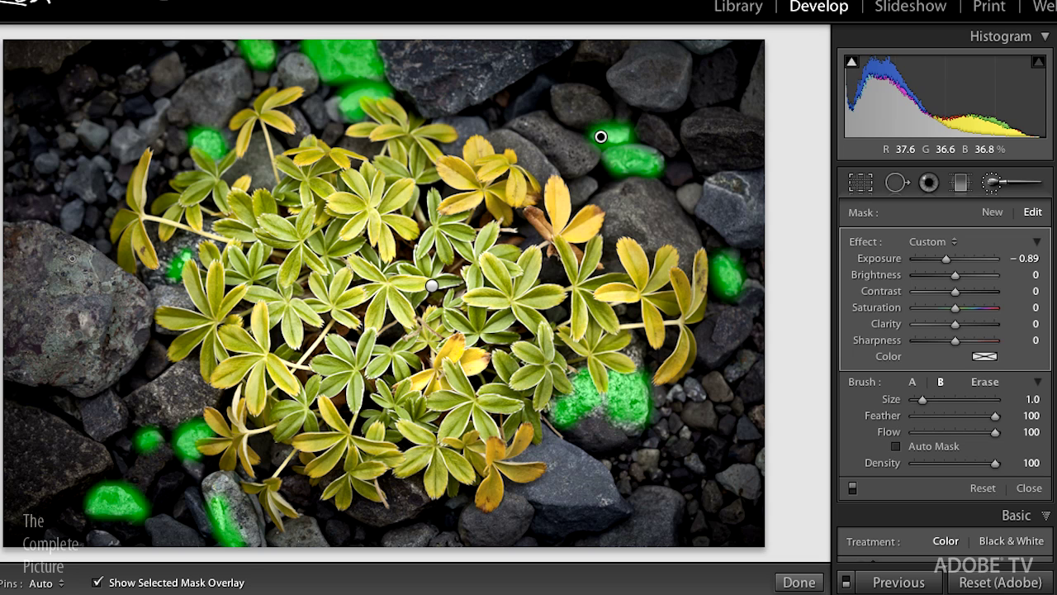
pyautogui.hotkey('shift', 'o')
pyautogui.hotkey('shift', 'o')
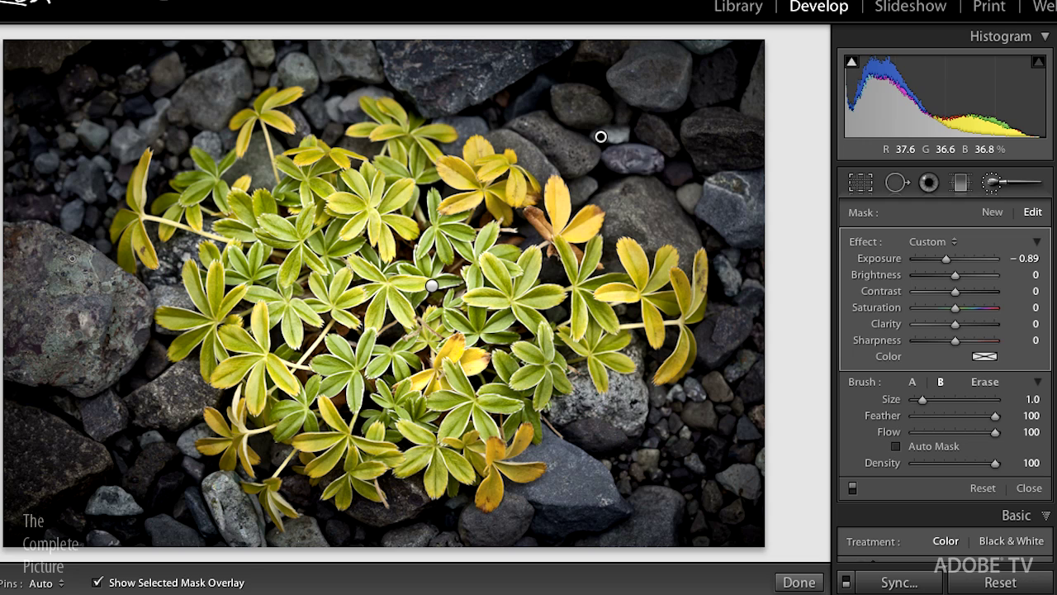
pyautogui.press('o')
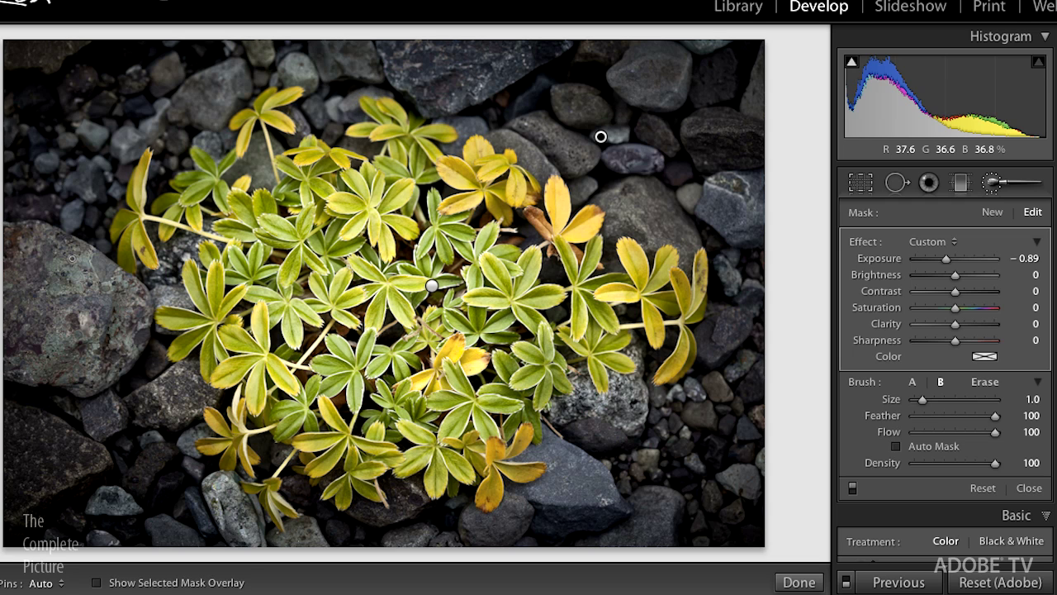
pyautogui.press('o')
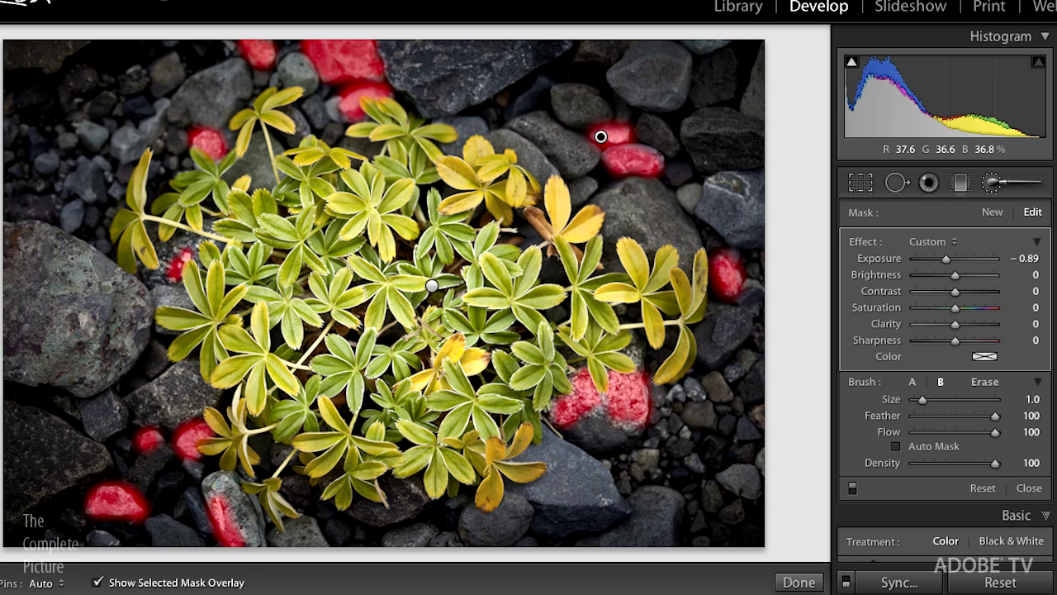
pyautogui.press('o')
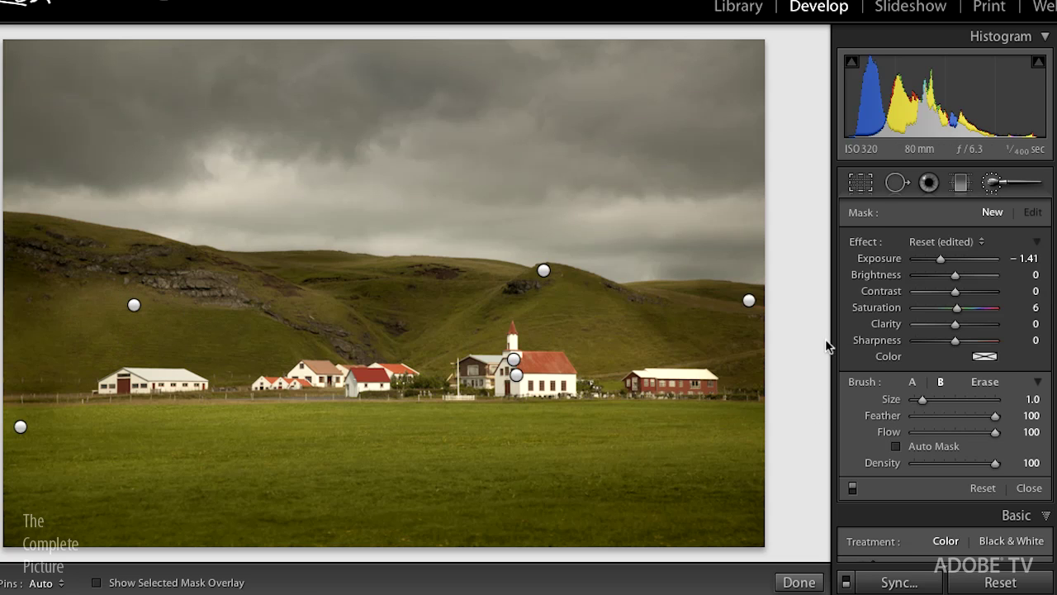
# - Toggle the church photo's brush darkening off and back on, then switch to the Graduated Filter
pyautogui.click(853, 489)
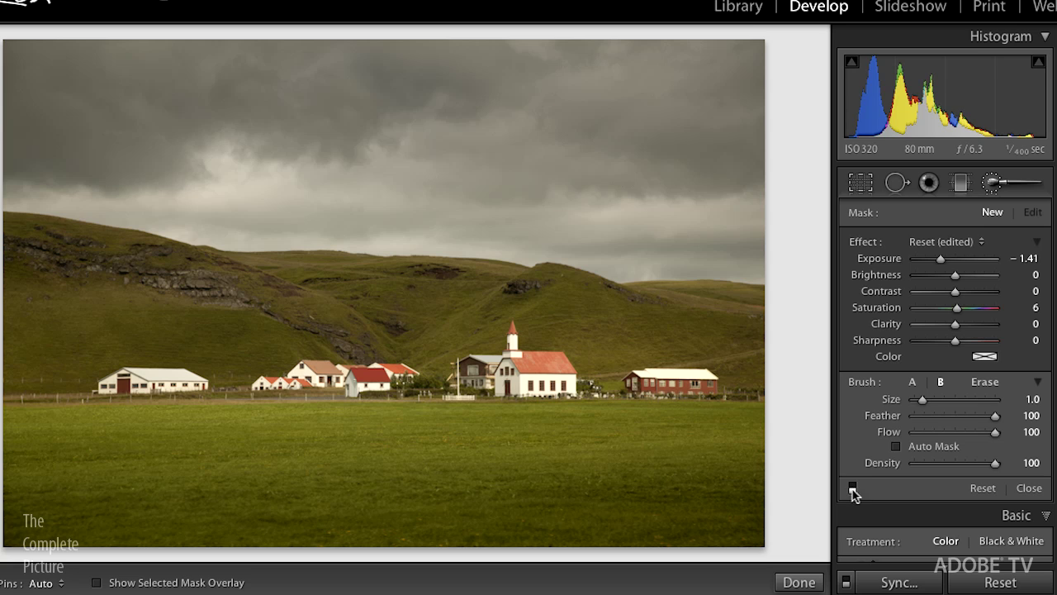
pyautogui.click(853, 489)
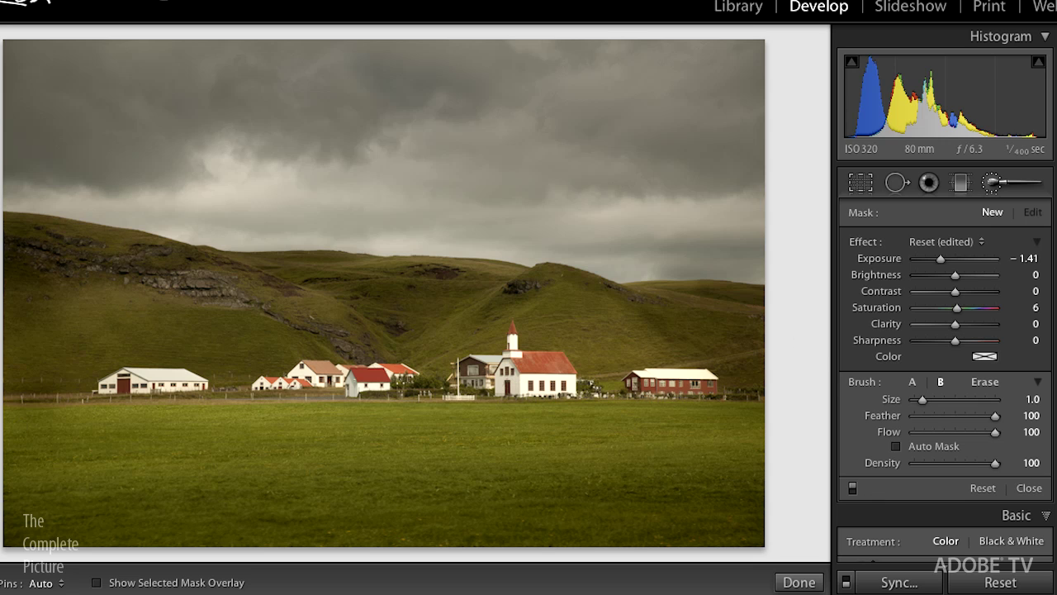
pyautogui.scroll(-2, 1016, 525)
pyautogui.scroll(2, 950, 529)
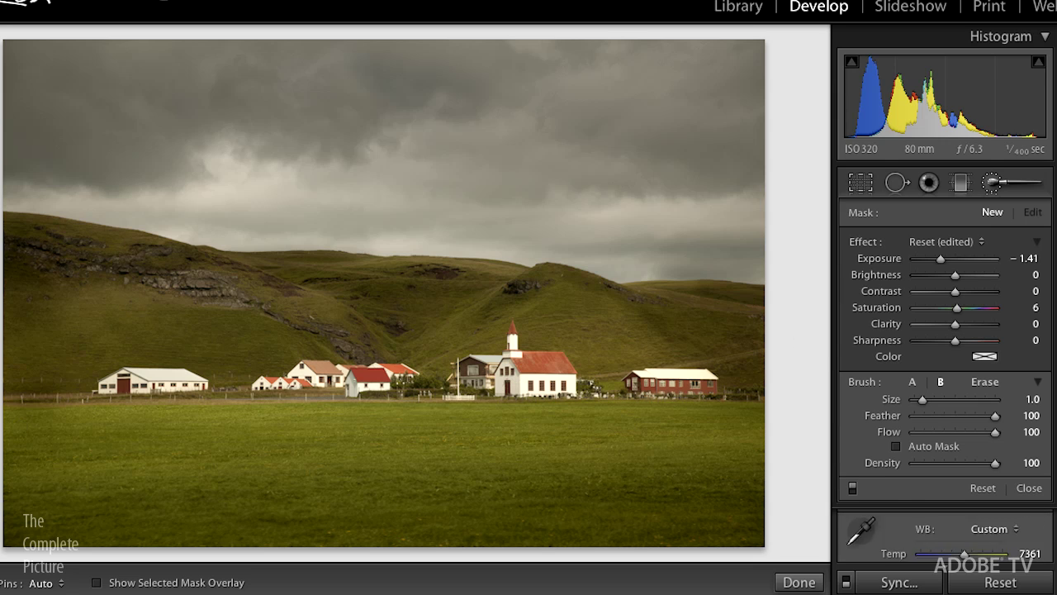
pyautogui.click(961, 182)
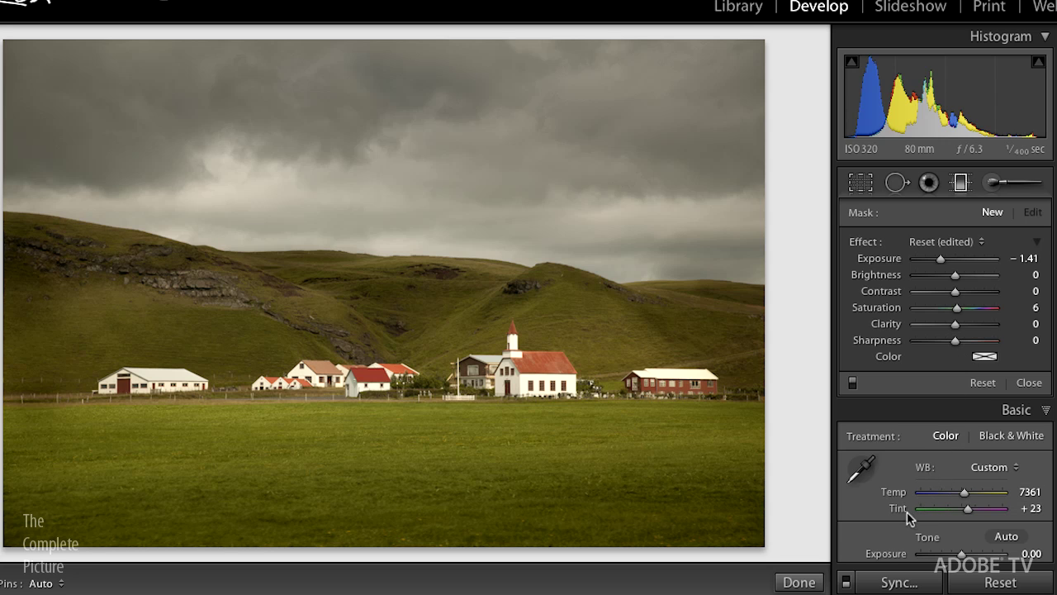